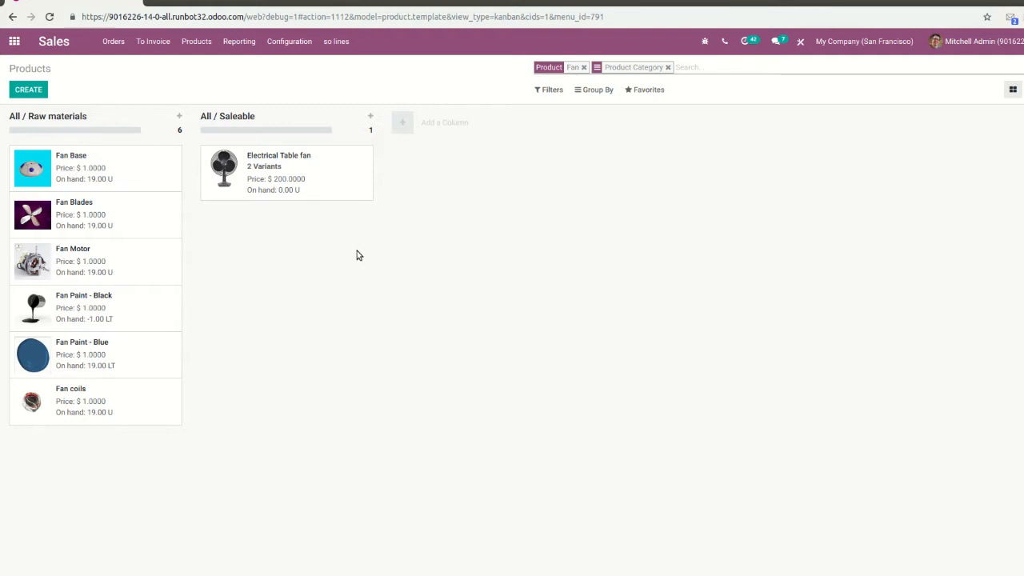
# - Open the Electrical Table fan product and review its inventory routes
pyautogui.hotkey('alt', 'Tab')
pyautogui.click(299, 164)
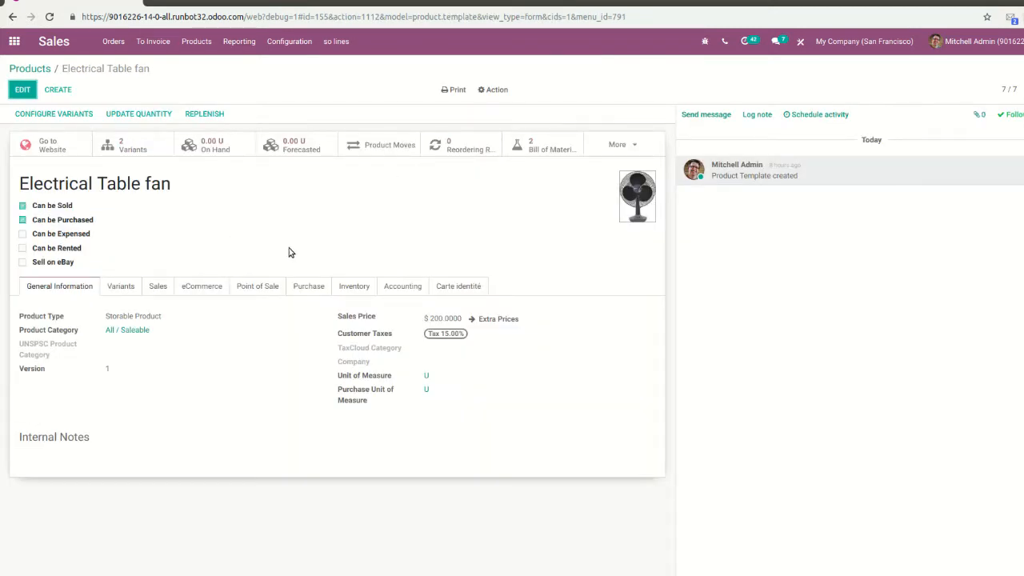
pyautogui.click(350, 288)
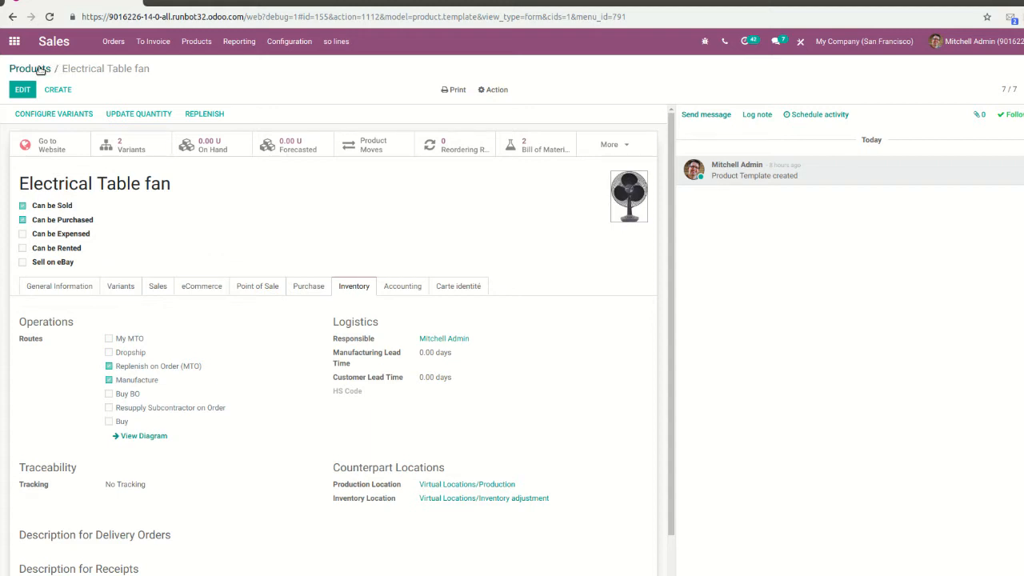
# - Return to the product list and review the inventory routes of the Fan Base raw material
pyautogui.hotkey('alt', 'Left')
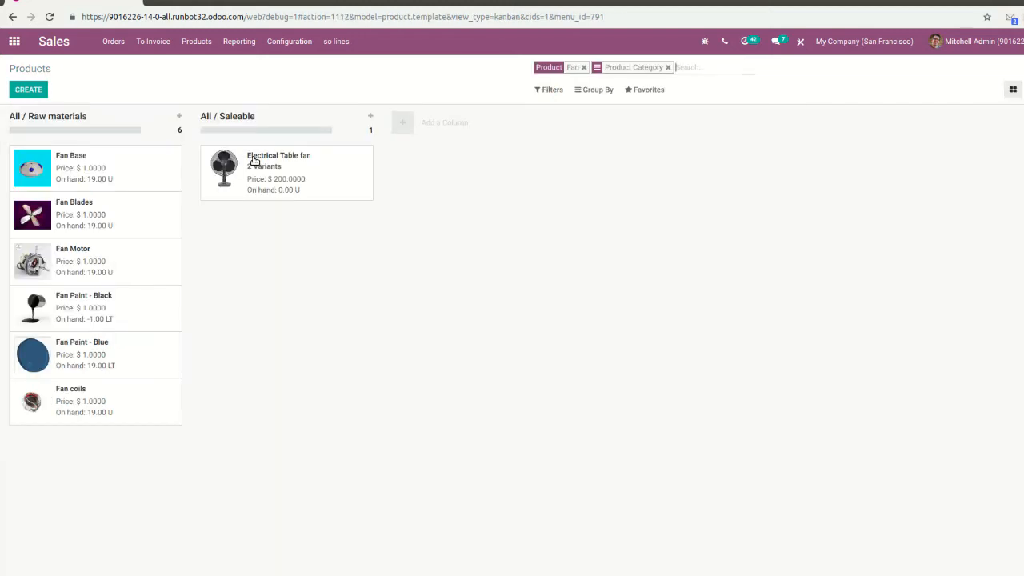
pyautogui.click(116, 176)
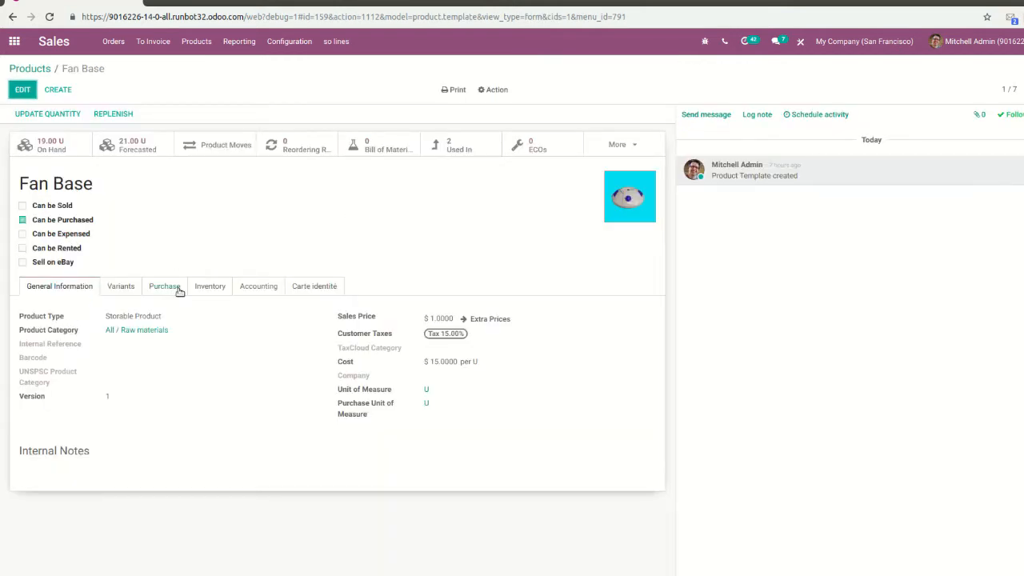
pyautogui.click(208, 286)
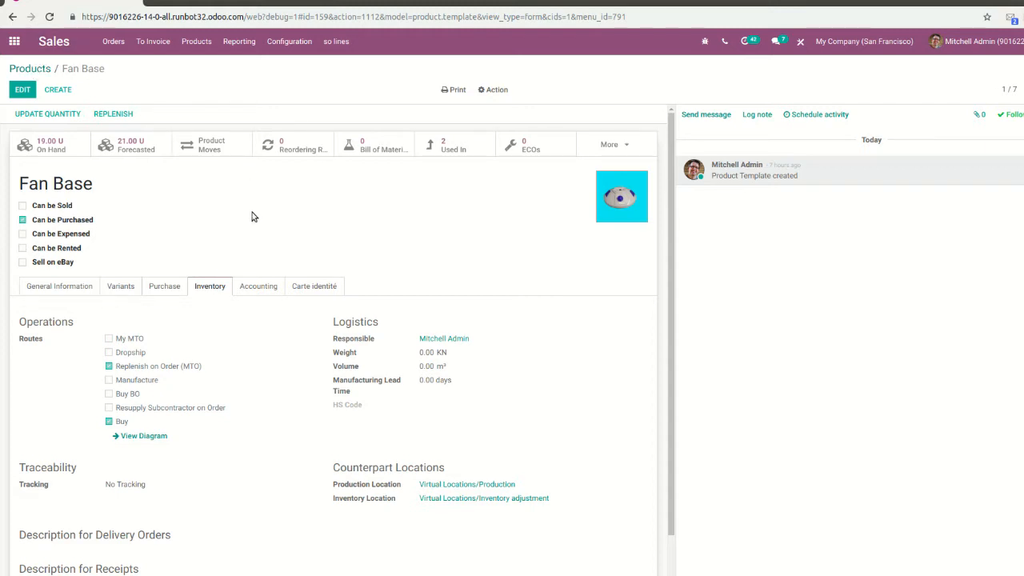
# - Recheck the Electrical Table fan's inventory routes, with a brief switch to the Manufacturing Features slide in LibreOffice Impress and back to Odoo
pyautogui.hotkey('alt', 'Left')
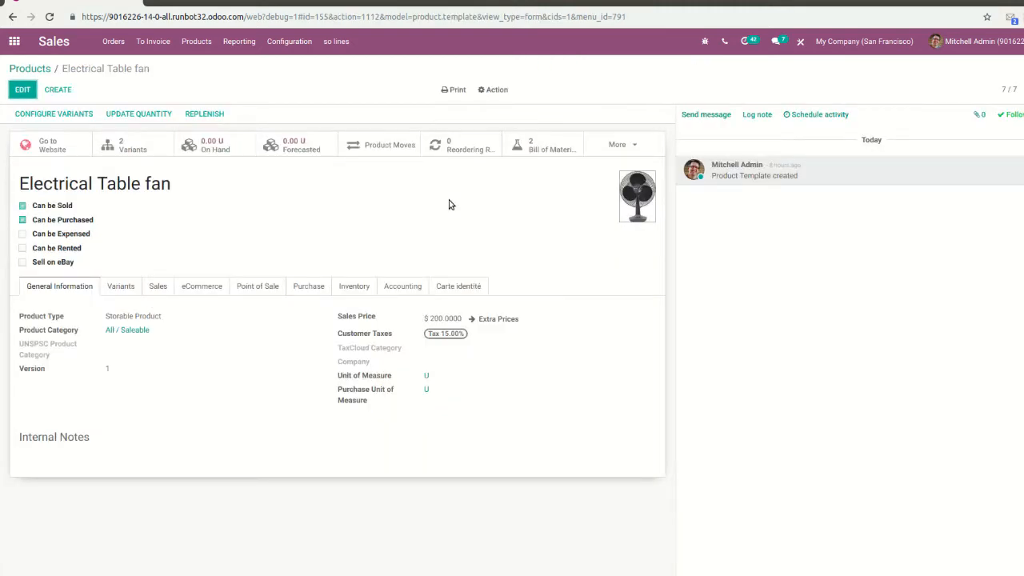
pyautogui.click(349, 292)
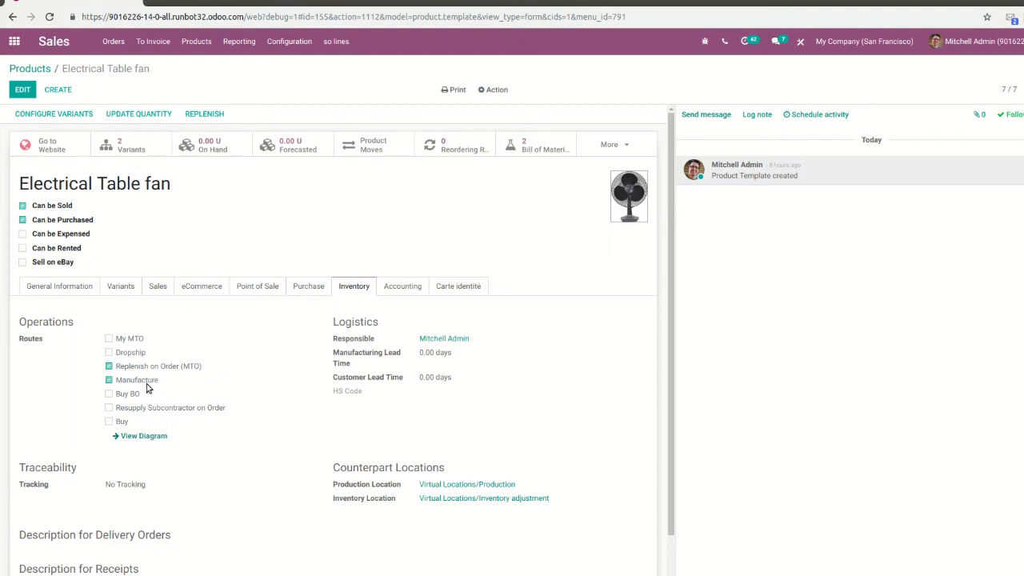
pyautogui.click(2, 227)
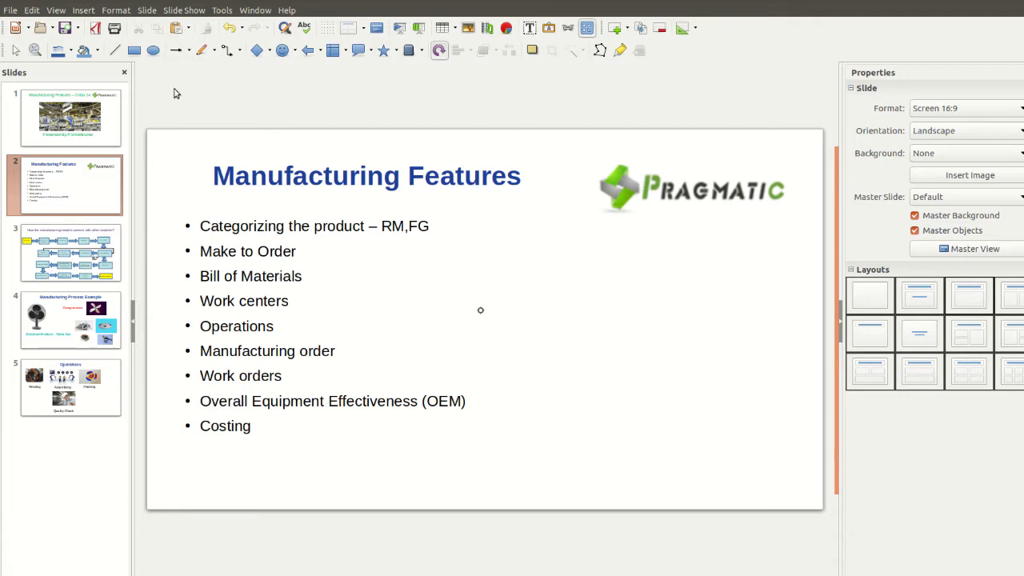
pyautogui.click(2, 100)
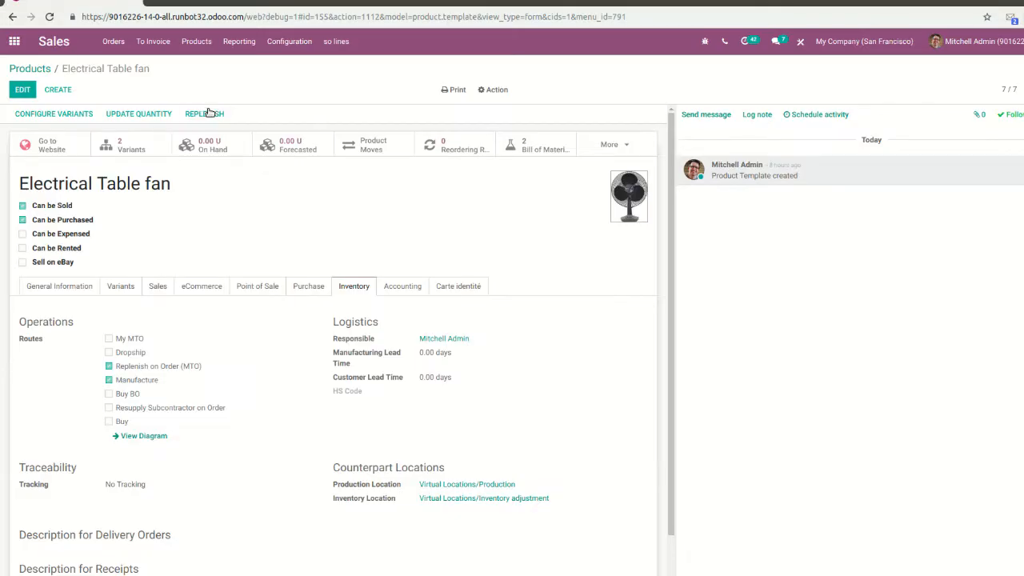
# - Go to the Manufacturing app and open the first listed Electrical Table fan bill of materials
pyautogui.click(15, 41)
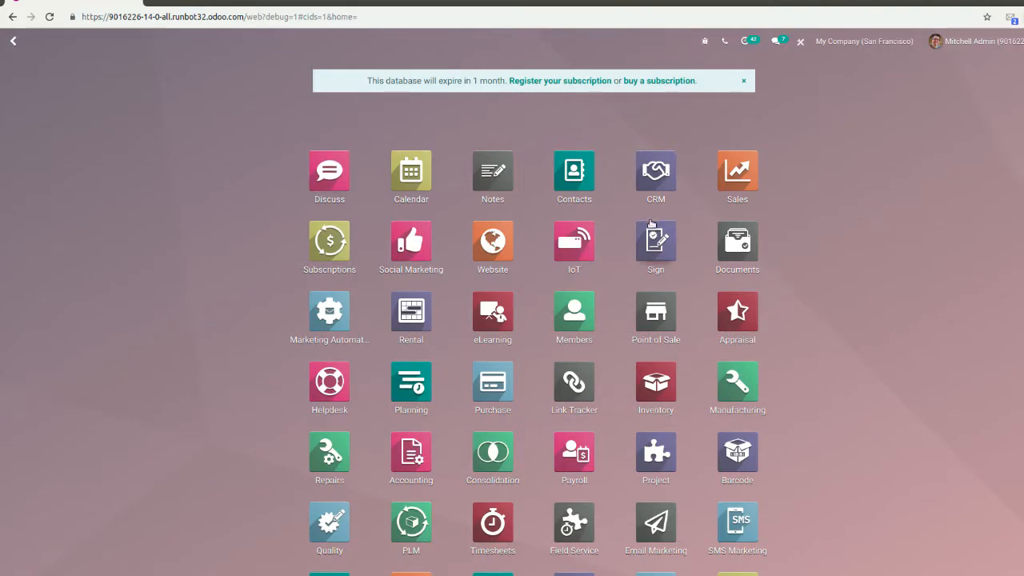
pyautogui.click(685, 359)
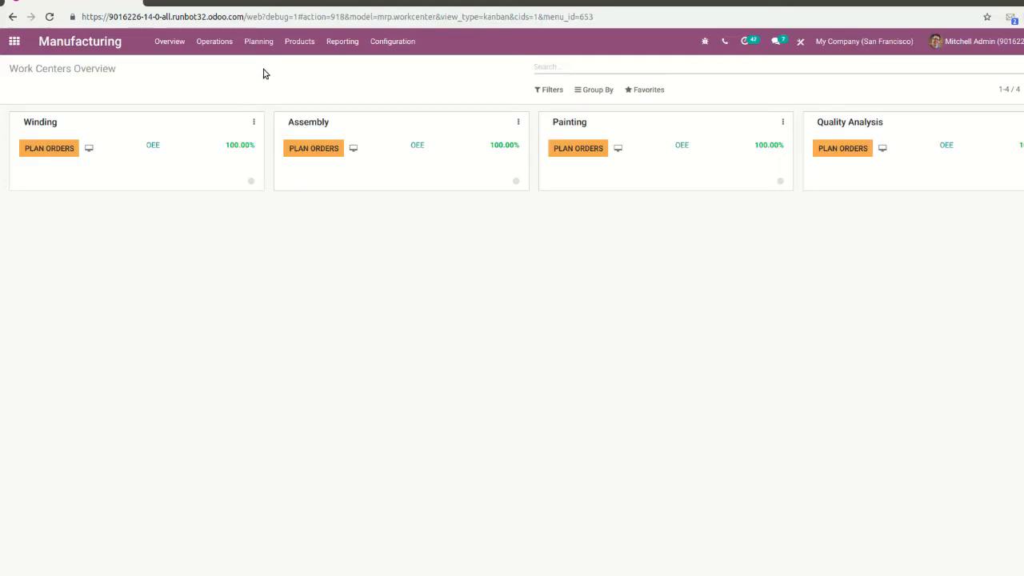
pyautogui.click(248, 44)
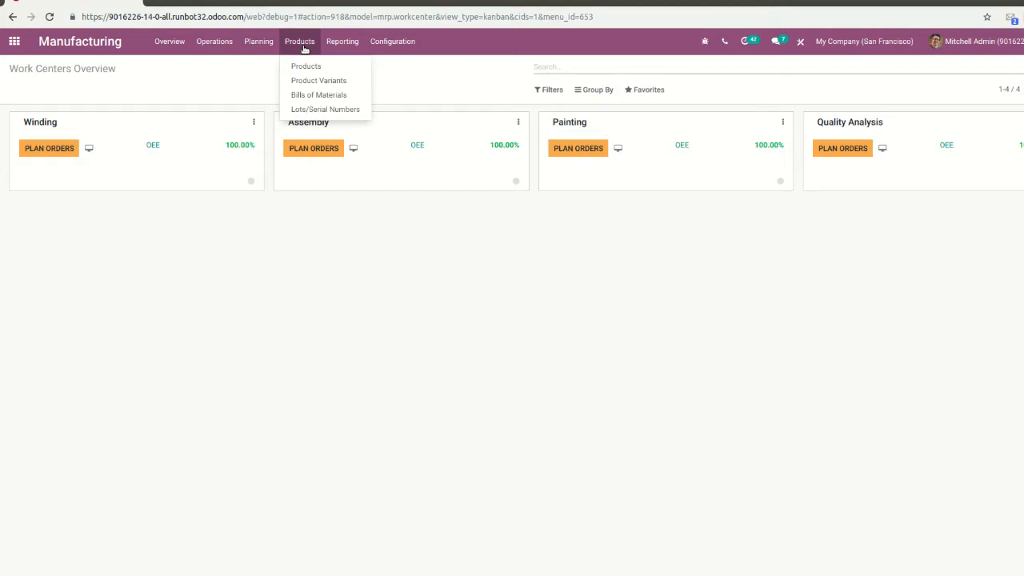
pyautogui.click(395, 165)
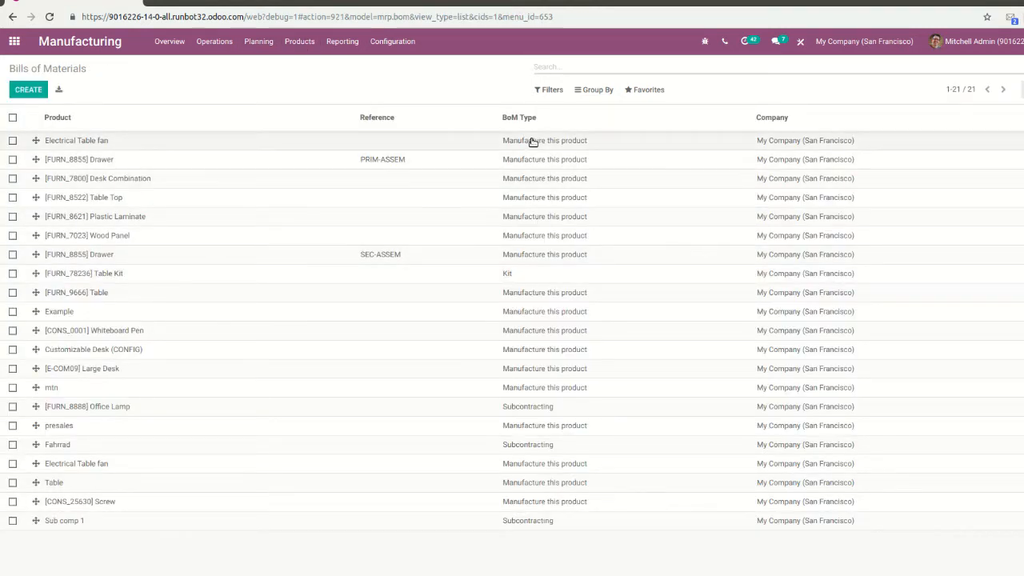
pyautogui.click(363, 151)
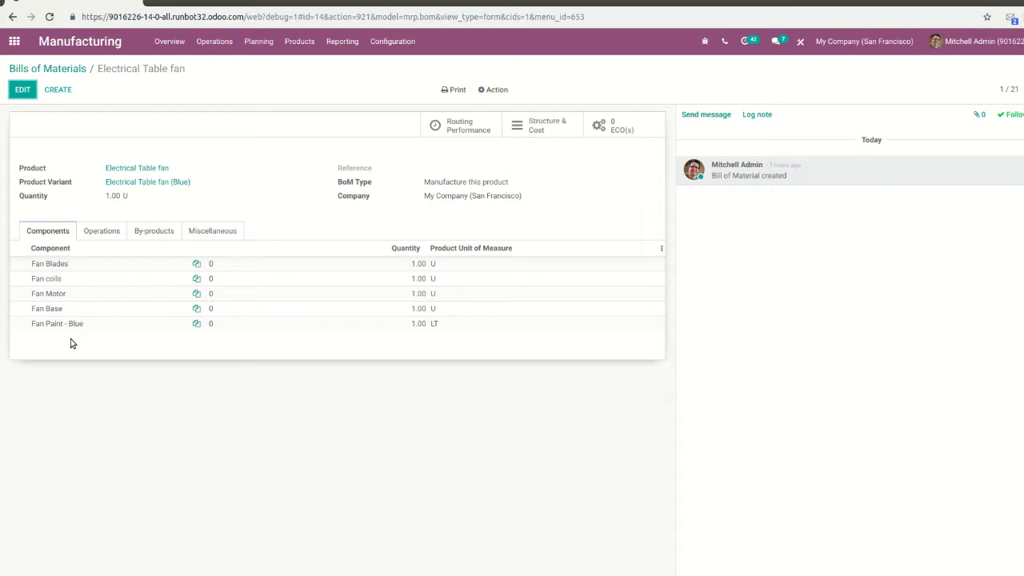
# - Review the bill of materials in edit mode, save it, and examine its Structure & Cost report including the Operations costs
pyautogui.click(22, 92)
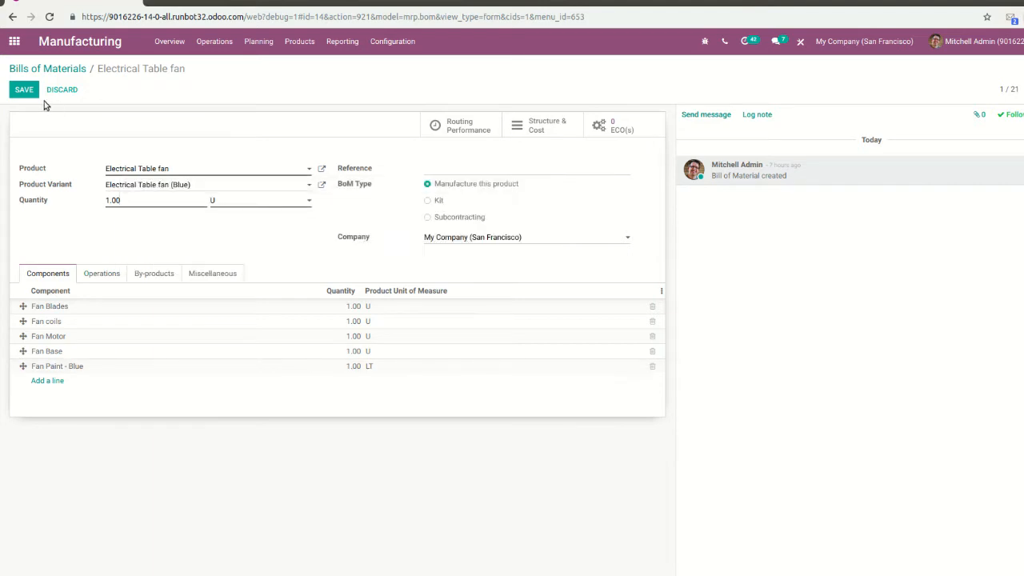
pyautogui.click(24, 91)
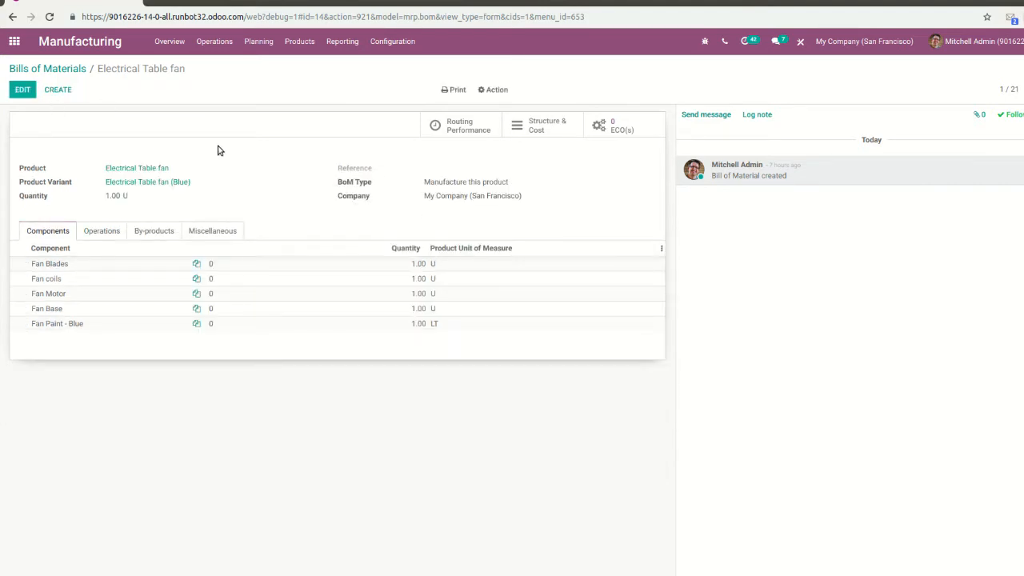
pyautogui.click(535, 134)
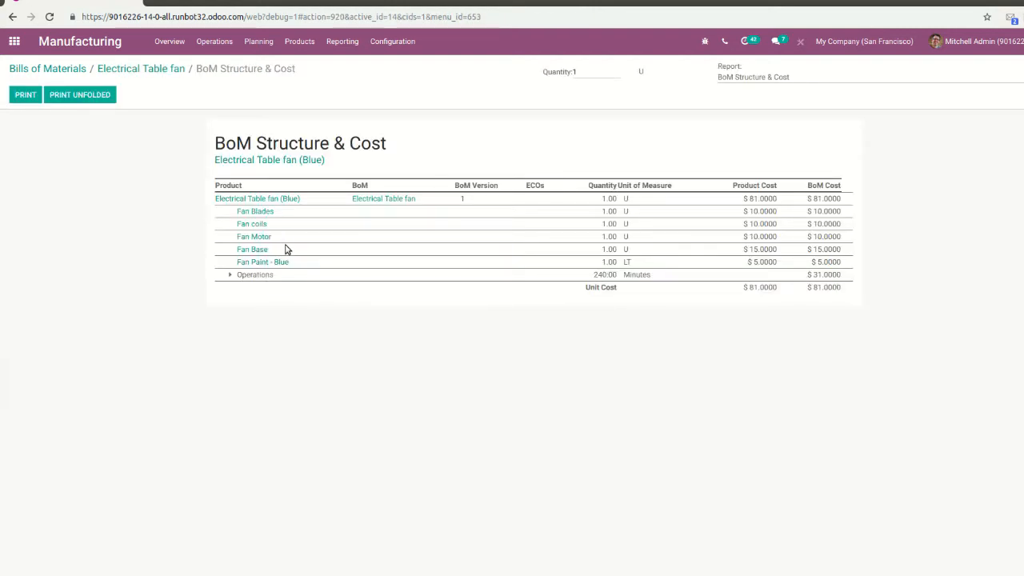
pyautogui.click(233, 277)
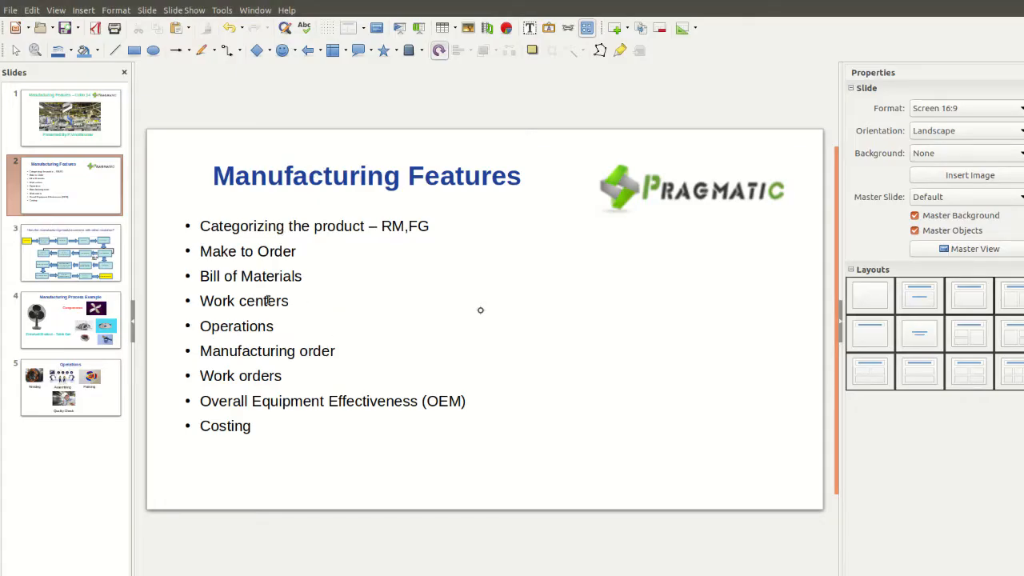
# - Point out the Work centers topic on the Impress slide, and inspect the Winding work center's editable settings in Odoo, discarding the edit
pyautogui.click(301, 276)
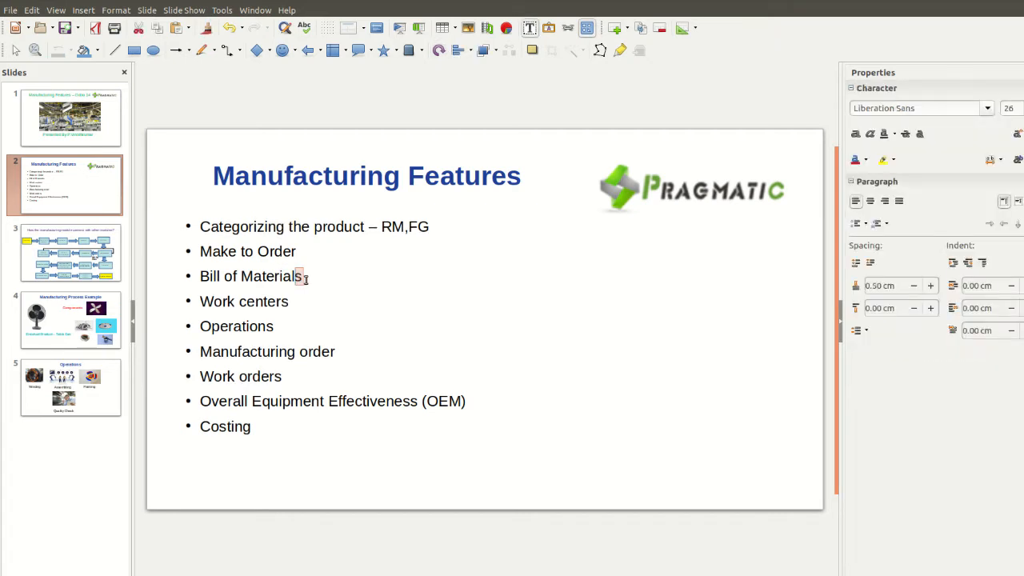
pyautogui.click(294, 305)
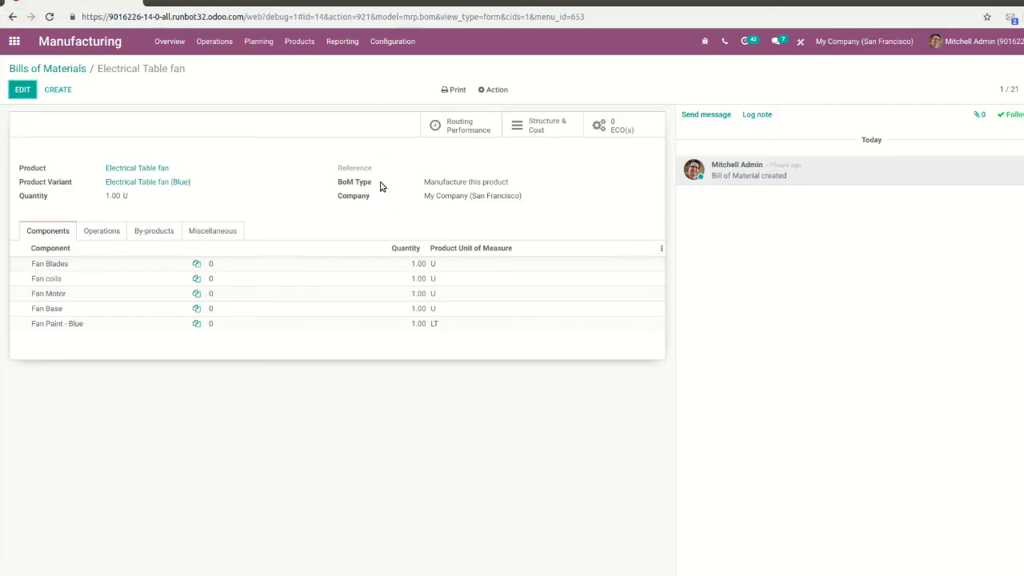
pyautogui.click(392, 44)
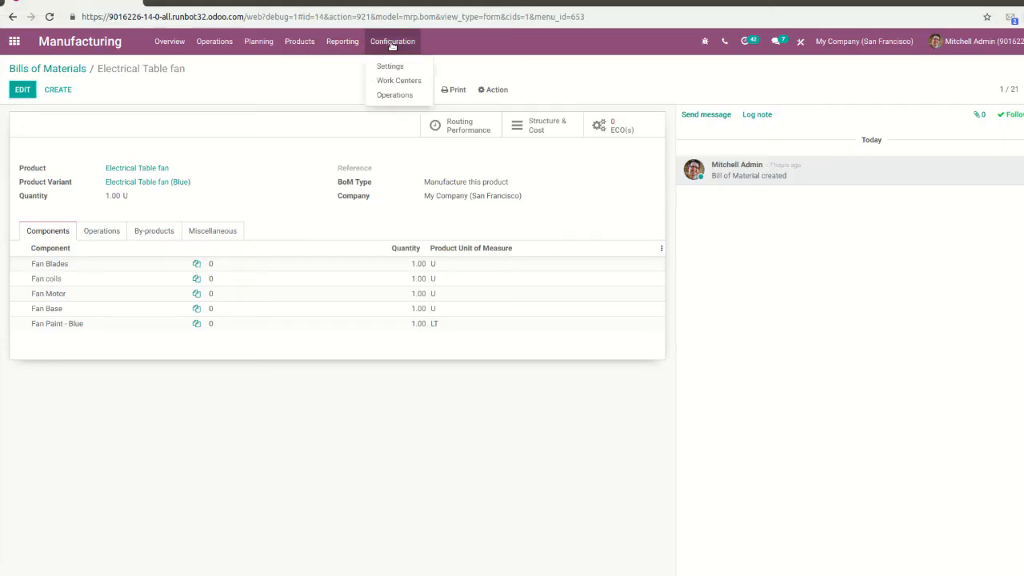
pyautogui.click(408, 81)
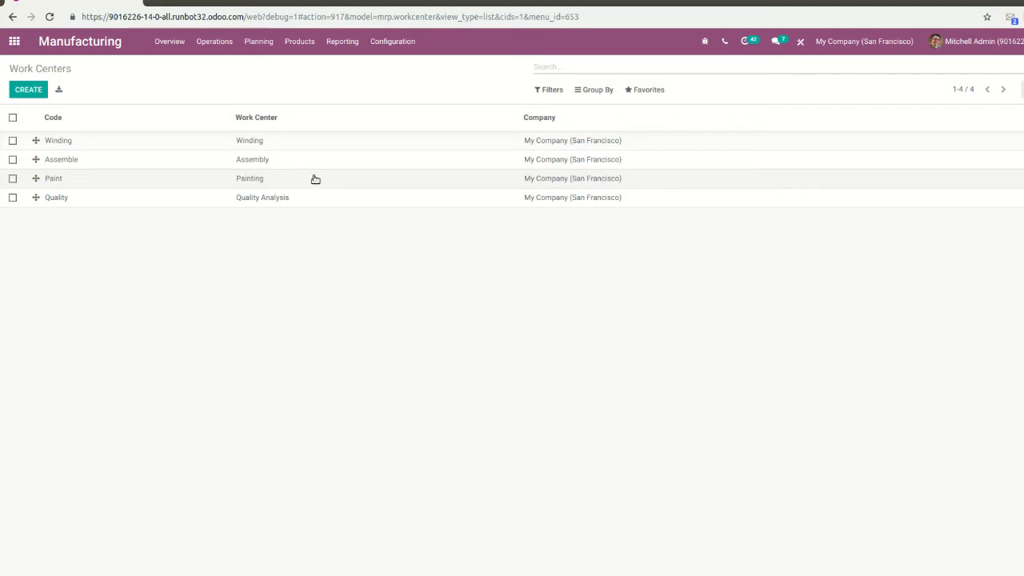
pyautogui.click(286, 146)
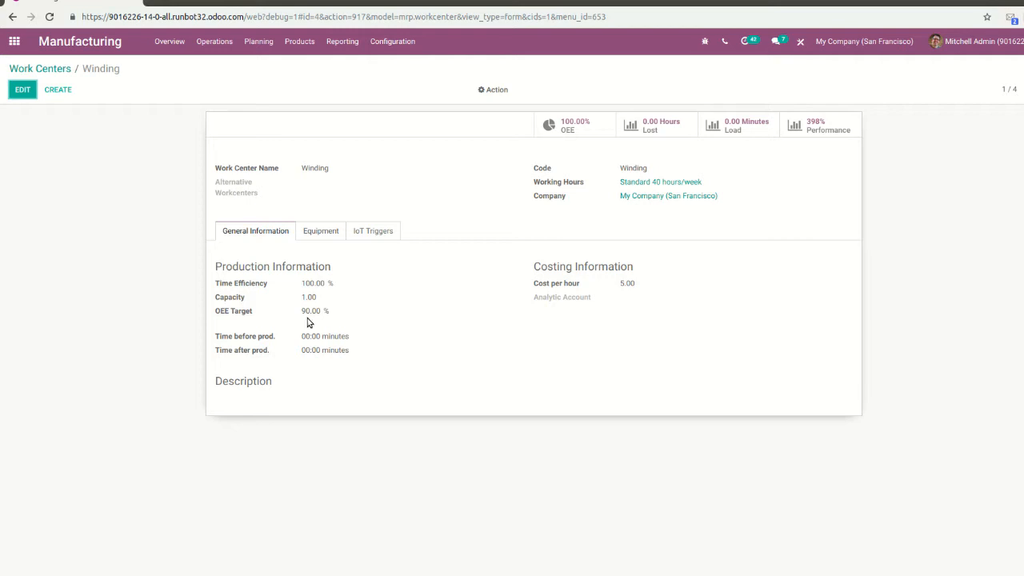
pyautogui.click(23, 89)
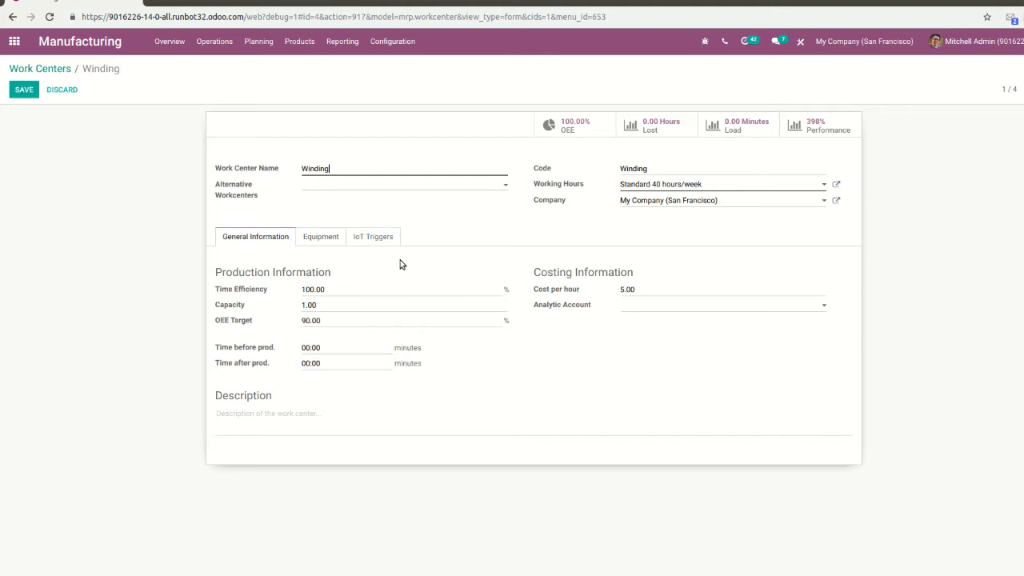
pyautogui.click(61, 90)
# - Open the Winding process operation from the operations configuration, review its fields in edit mode and save it
pyautogui.click(371, 44)
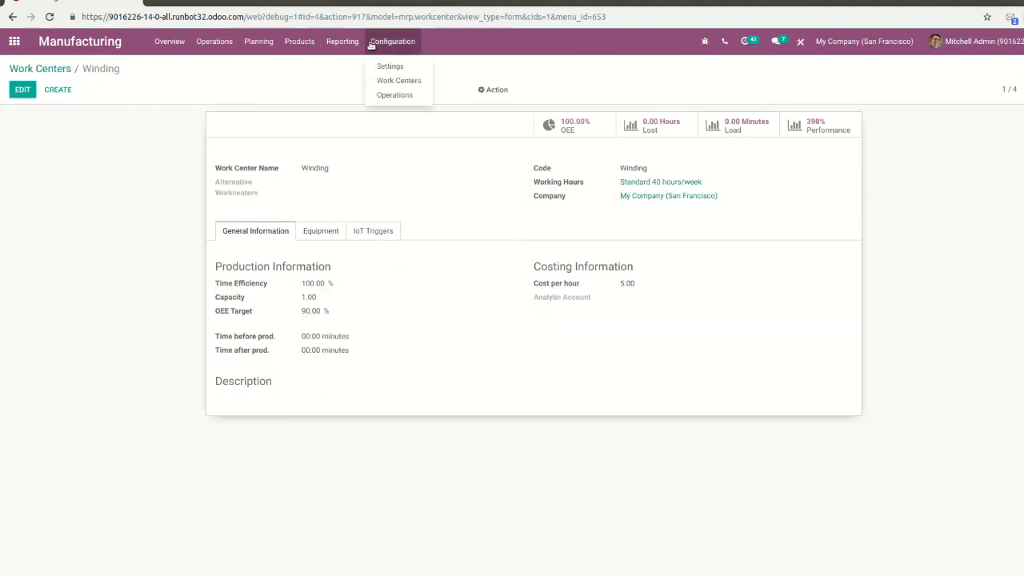
pyautogui.click(389, 96)
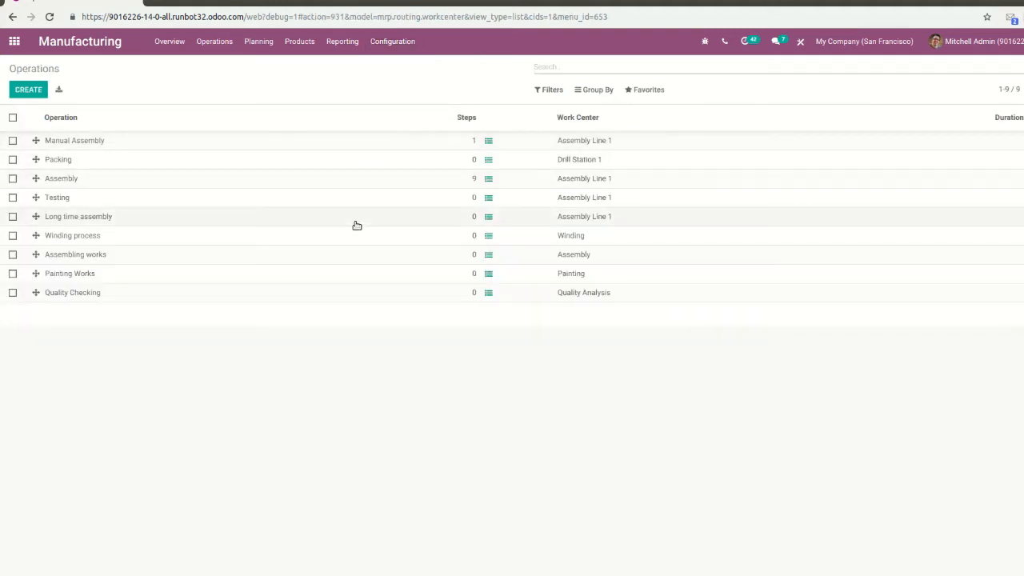
pyautogui.click(564, 238)
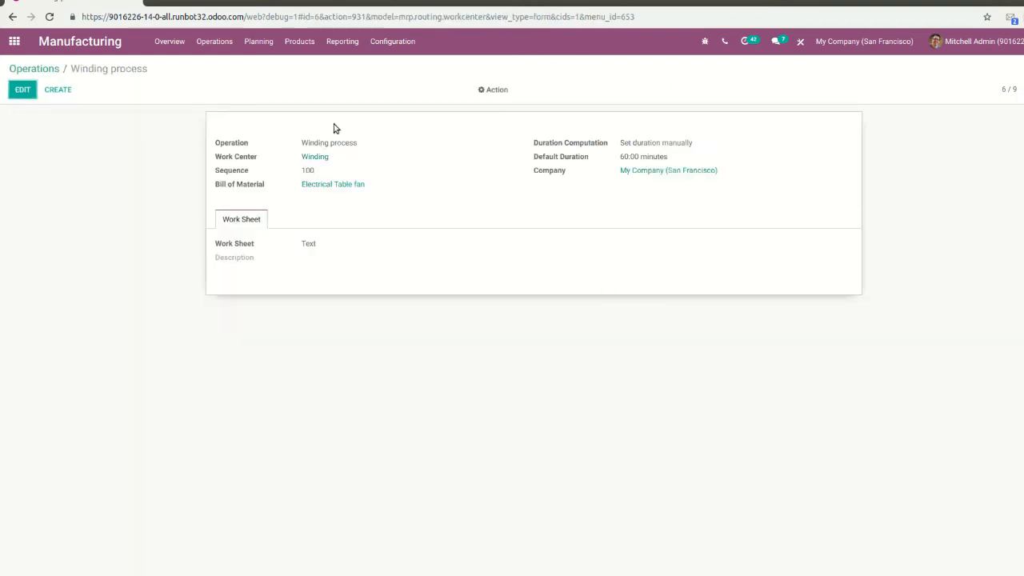
pyautogui.click(22, 91)
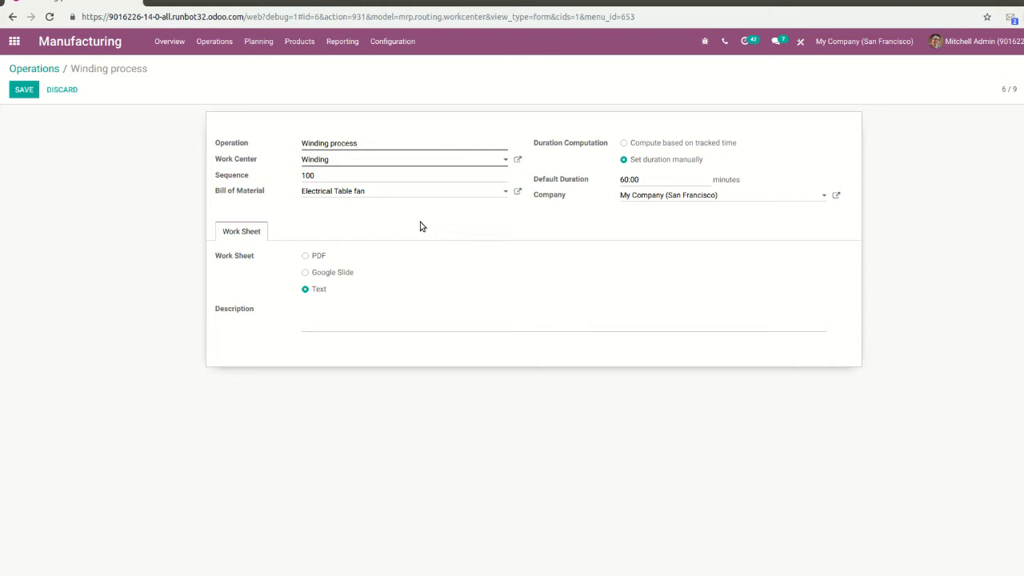
pyautogui.click(24, 90)
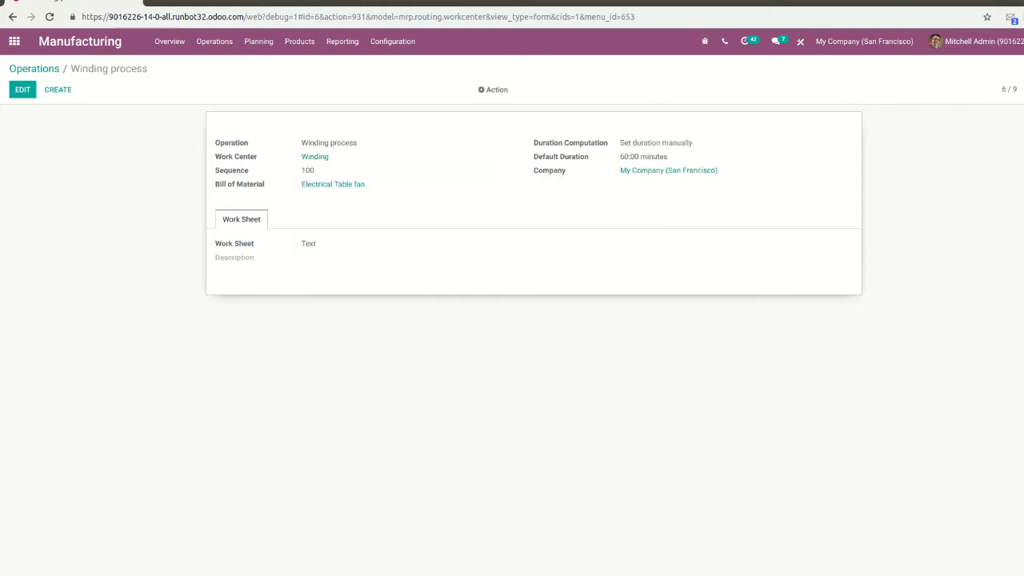
# - Page through the Assembling works, Painting Works and Quality Checking operation records
pyautogui.click(1023, 90)
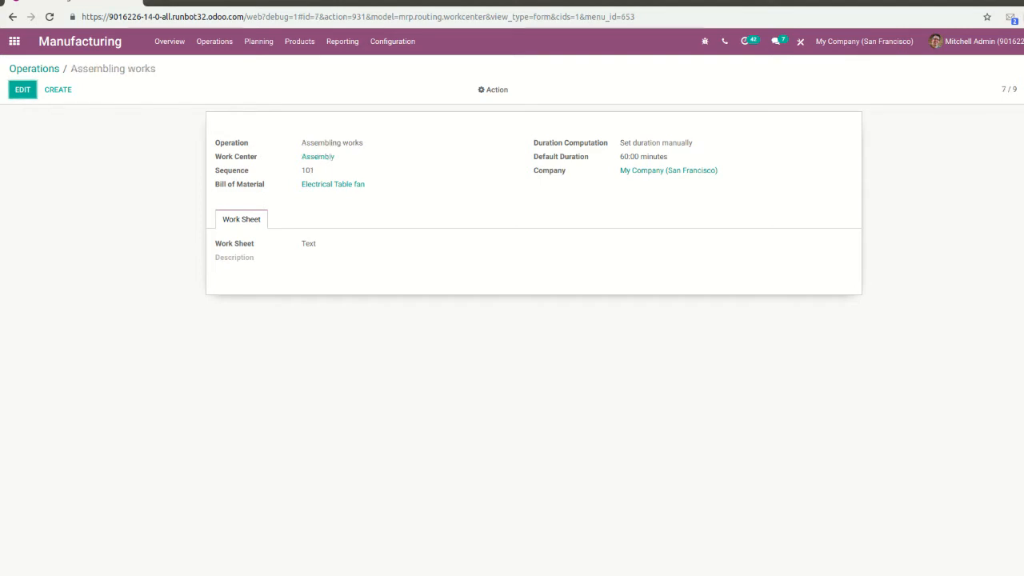
pyautogui.click(1023, 89)
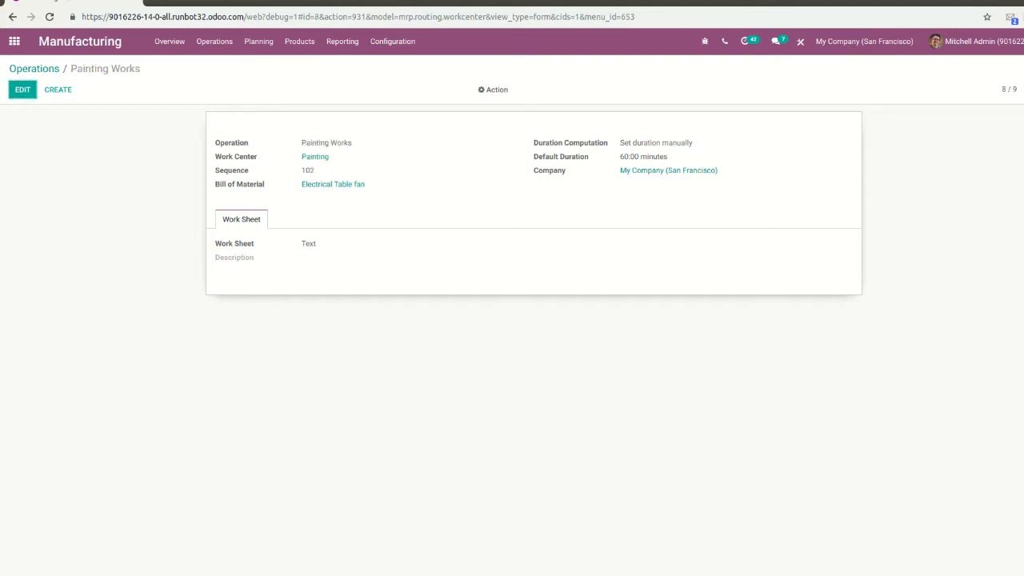
pyautogui.click(1022, 89)
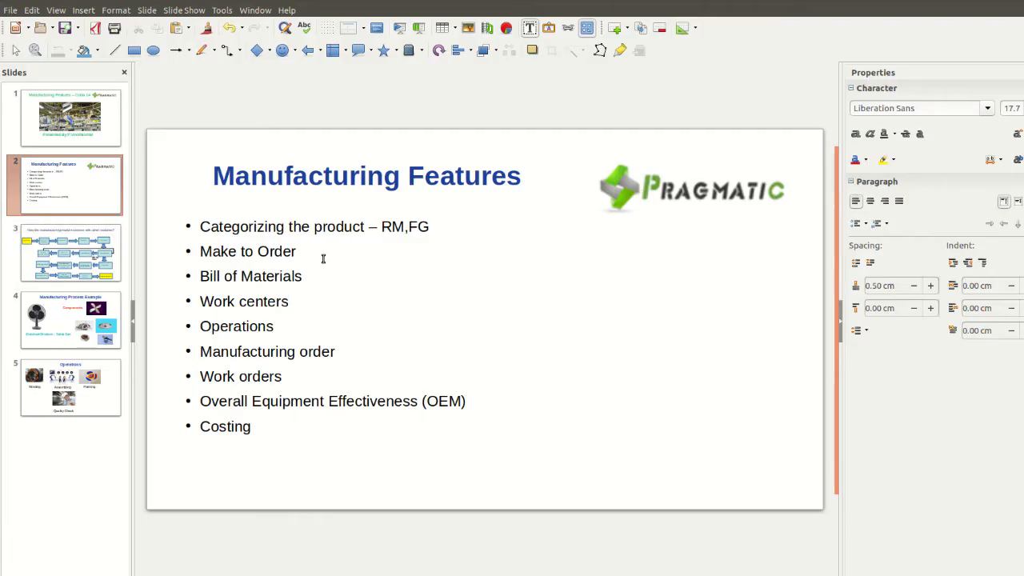
# - Point out the feature bullets from Work centers to Costing in the Impress presentation, and show slide 3 on how manufacturing connects with other modules
pyautogui.click(329, 301)
pyautogui.click(276, 327)
pyautogui.click(297, 378)
pyautogui.click(484, 405)
pyautogui.click(269, 431)
pyautogui.click(83, 265)
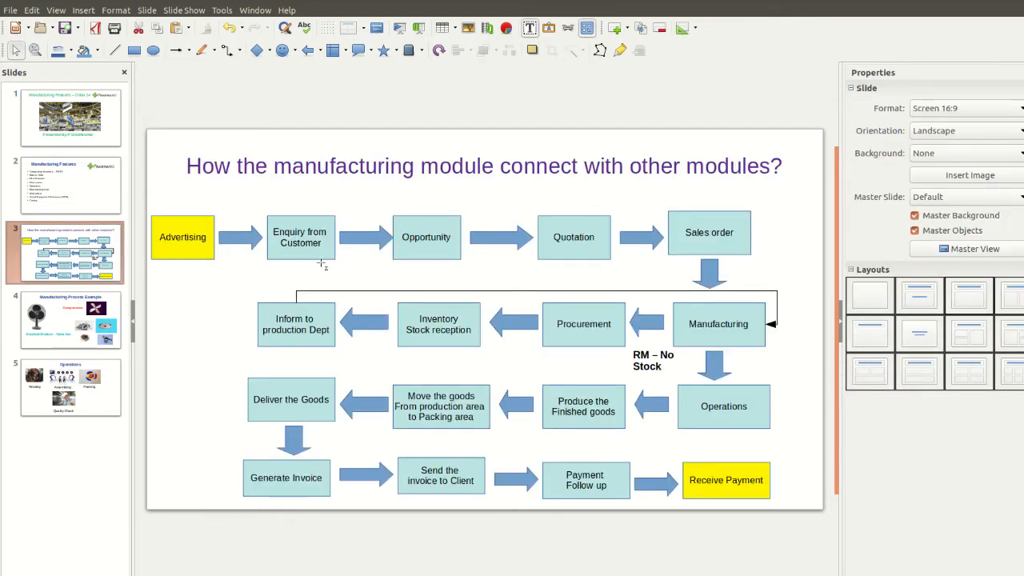
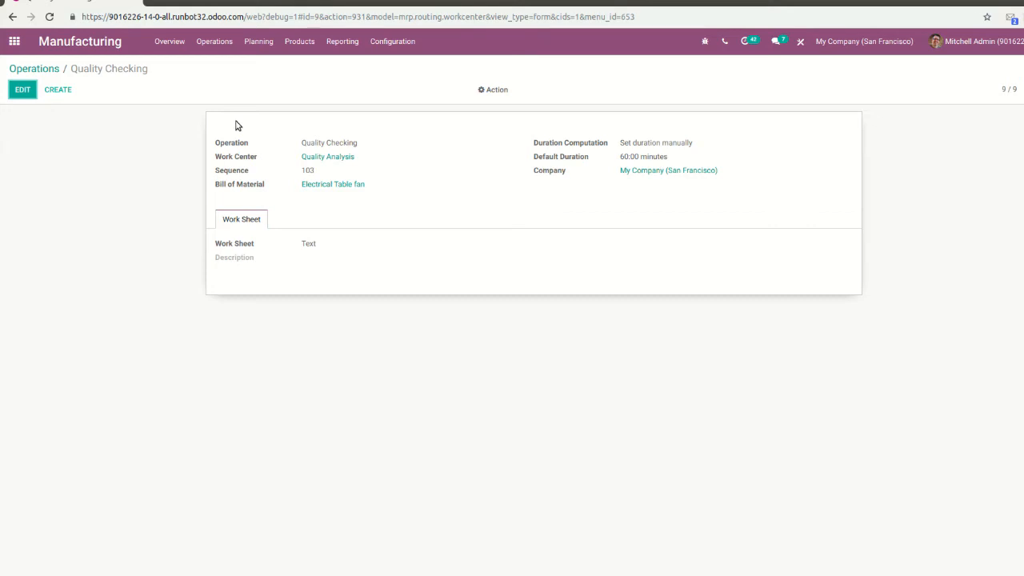
# - Create a new quotation in Sales for the customer Ready Mat
pyautogui.click(215, 47)
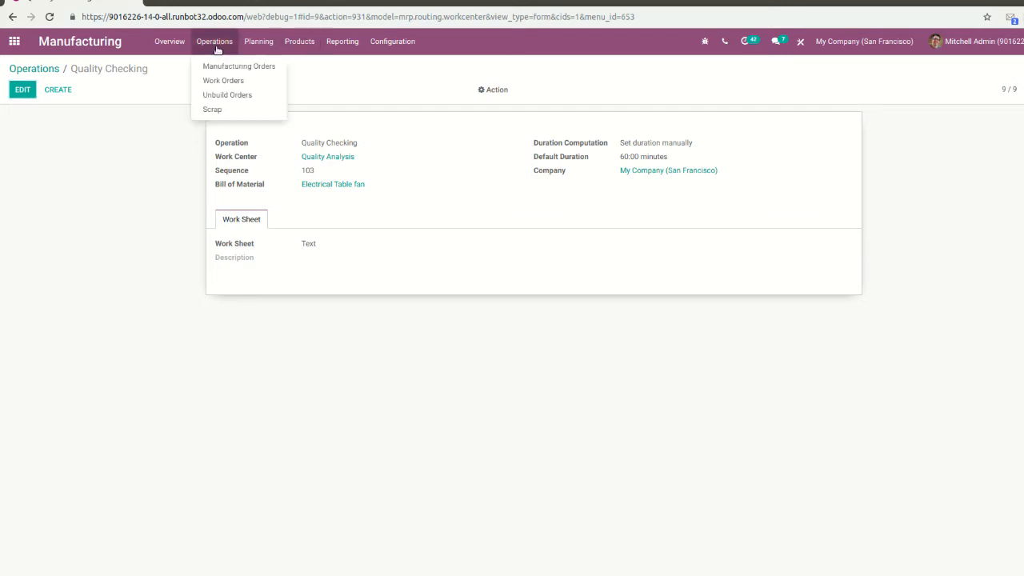
pyautogui.click(14, 41)
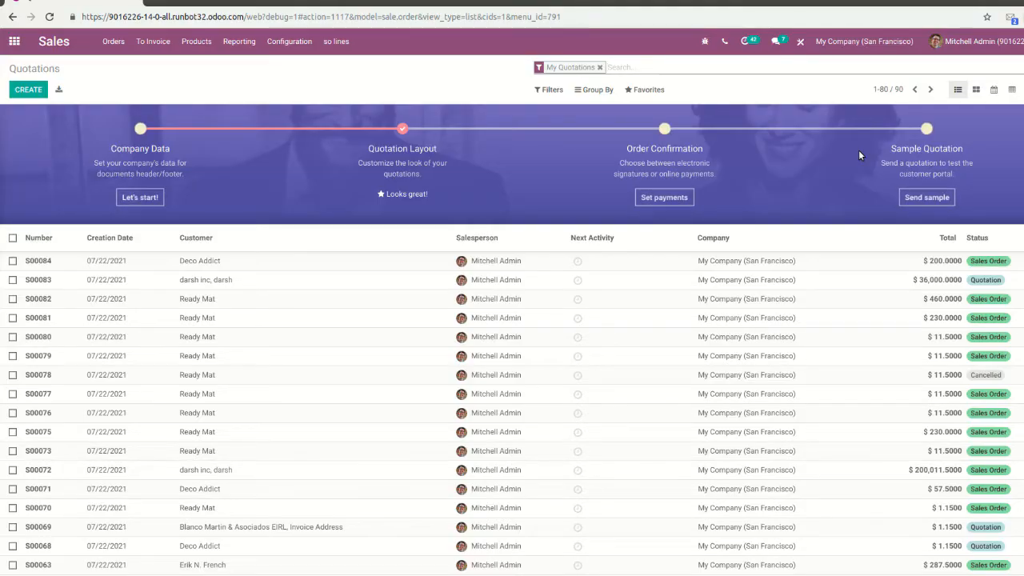
pyautogui.click(22, 91)
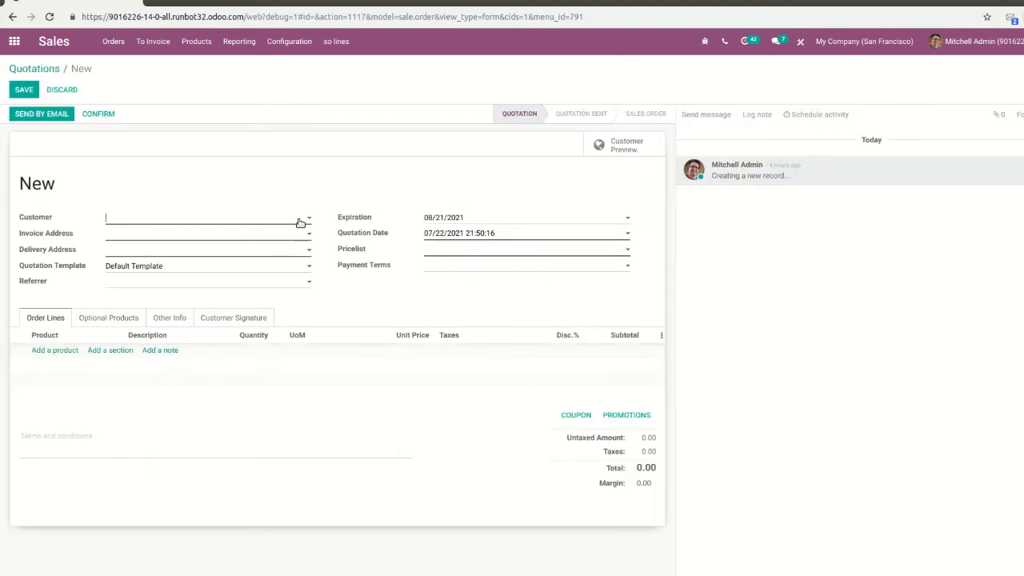
pyautogui.click(301, 220)
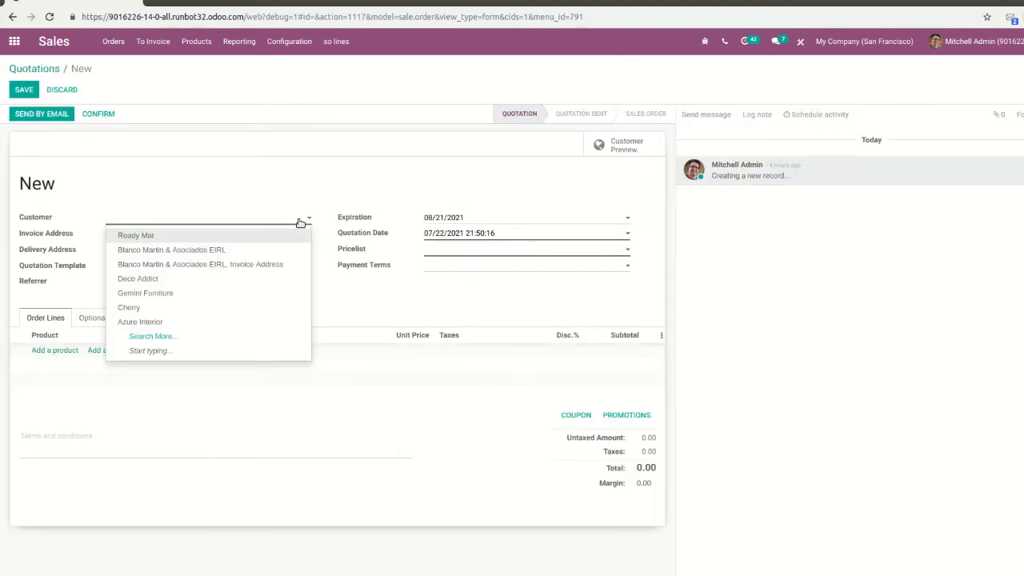
pyautogui.click(176, 240)
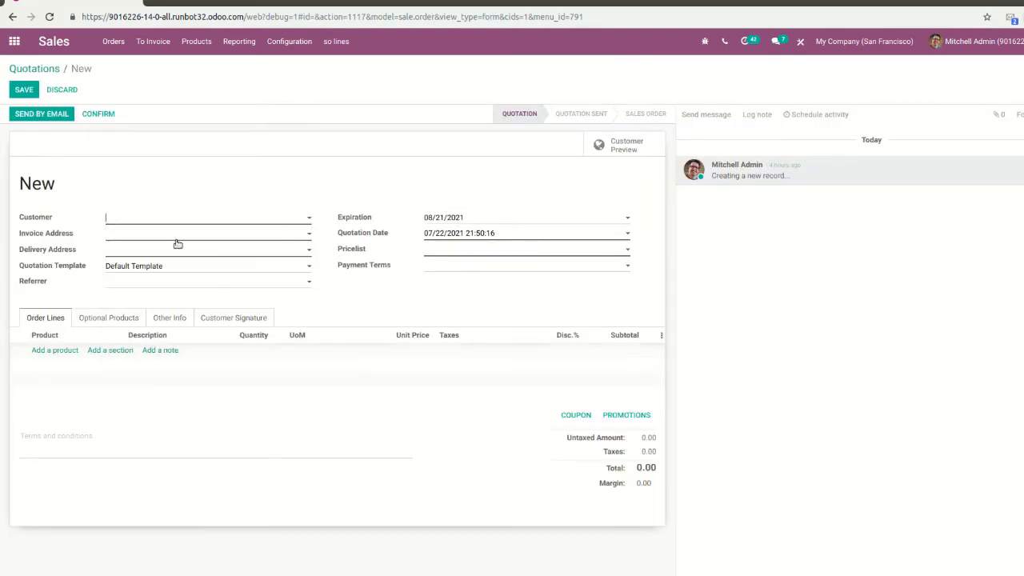
# - Add one Electrical Table fan in the Blue variant to the quotation's order lines and save the quotation
pyautogui.click(54, 352)
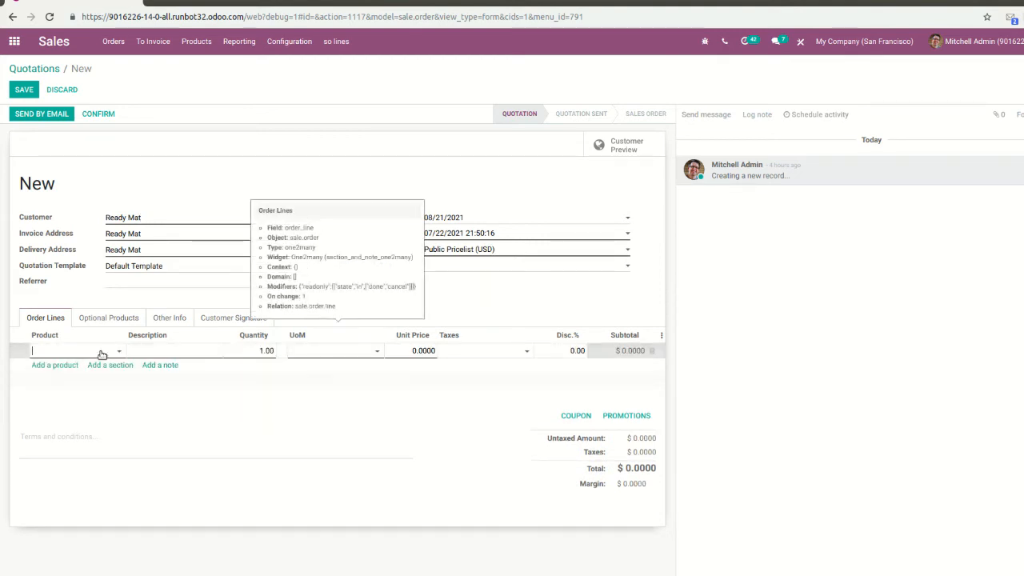
pyautogui.click(102, 354)
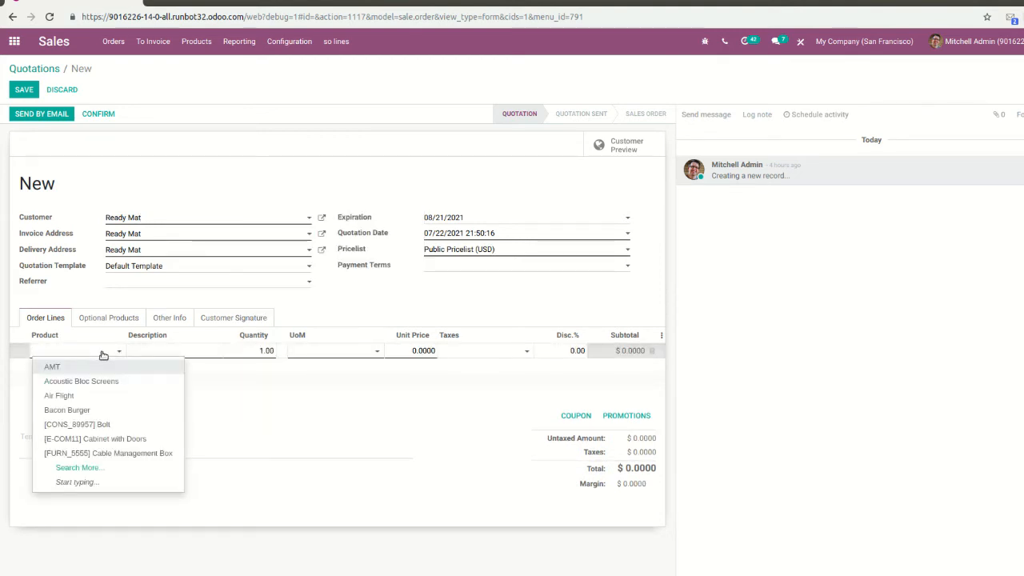
pyautogui.write('fan')
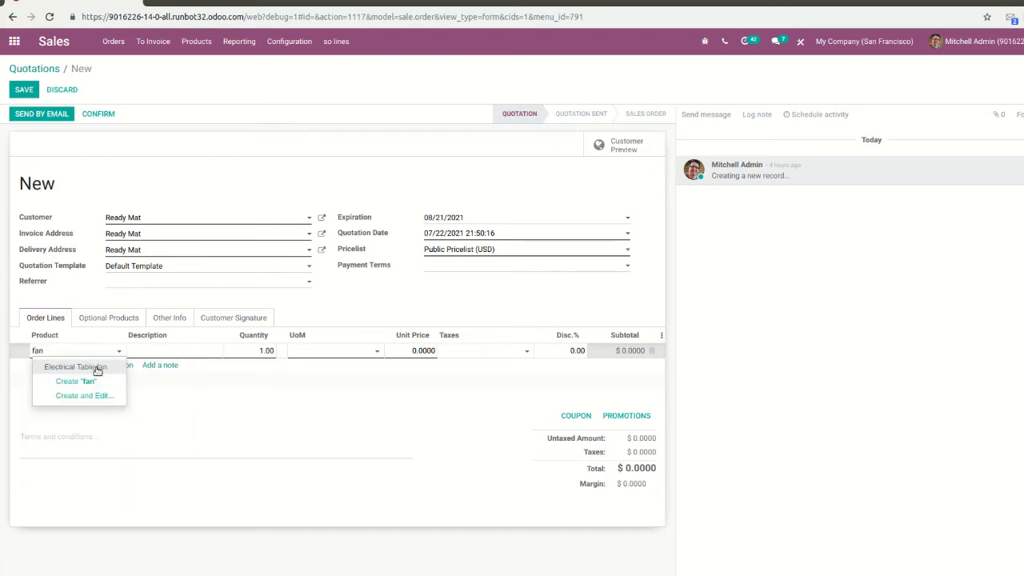
pyautogui.click(97, 368)
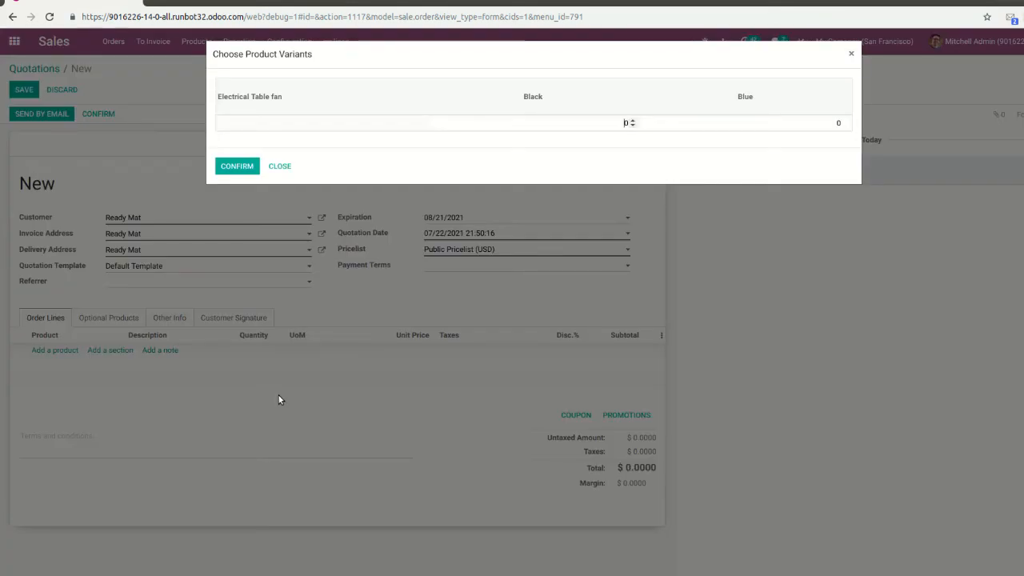
pyautogui.click(813, 122)
pyautogui.click(841, 126)
pyautogui.press('BackSpace')
pyautogui.write('1')
pyautogui.click(236, 167)
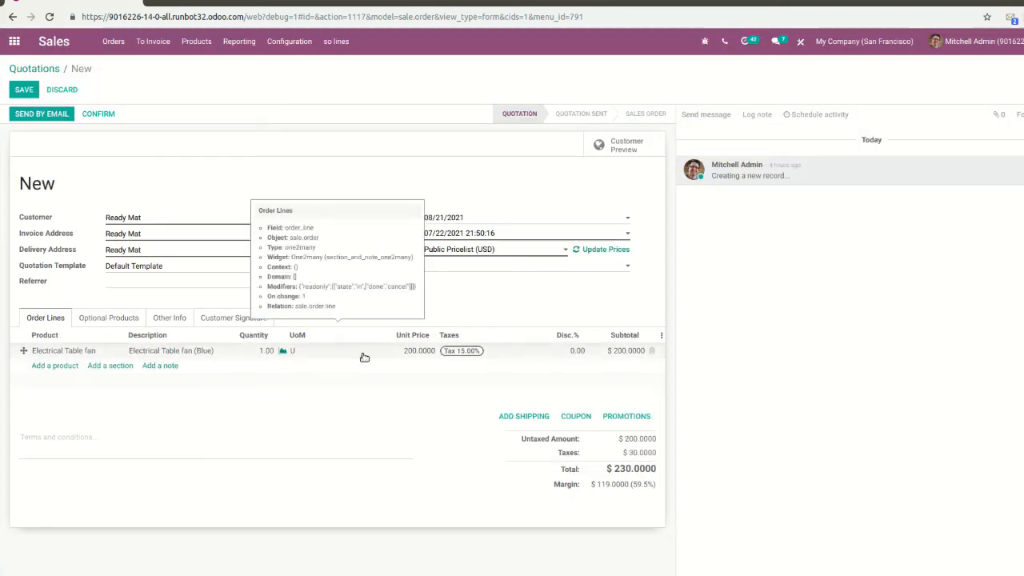
pyautogui.click(31, 92)
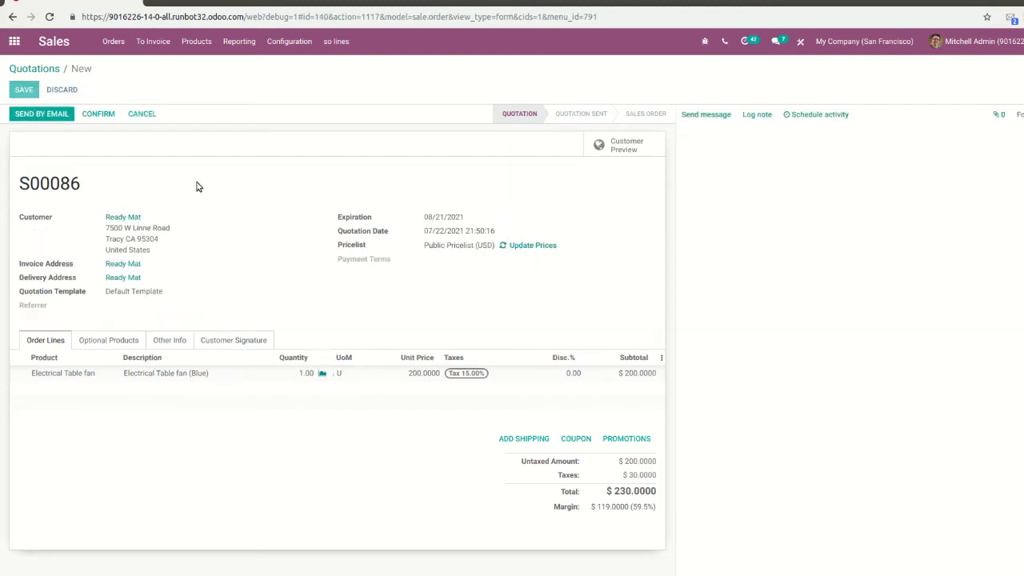
# - Send the quotation to the customer by email and confirm it as a sales order
pyautogui.click(661, 136)
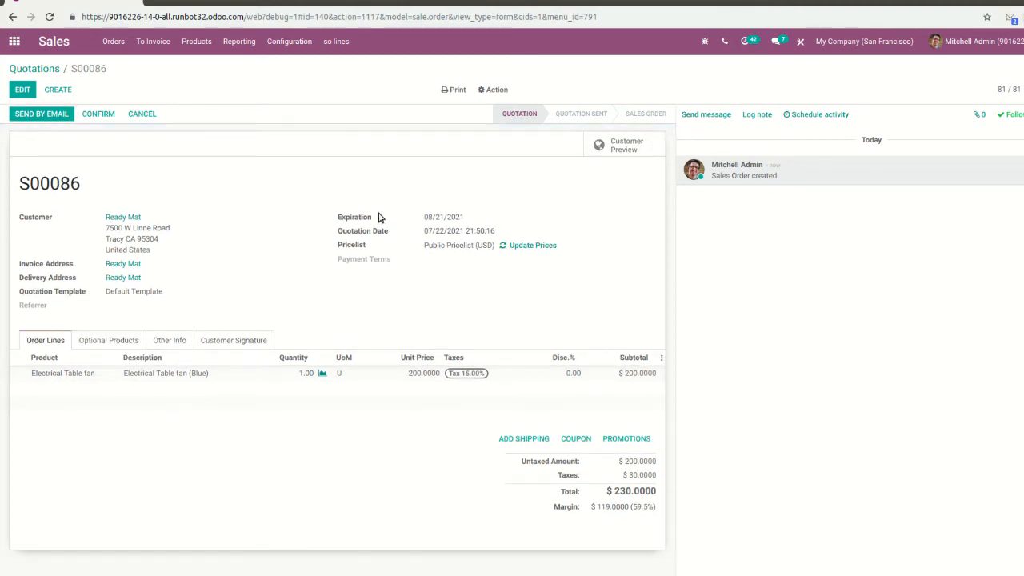
pyautogui.click(40, 115)
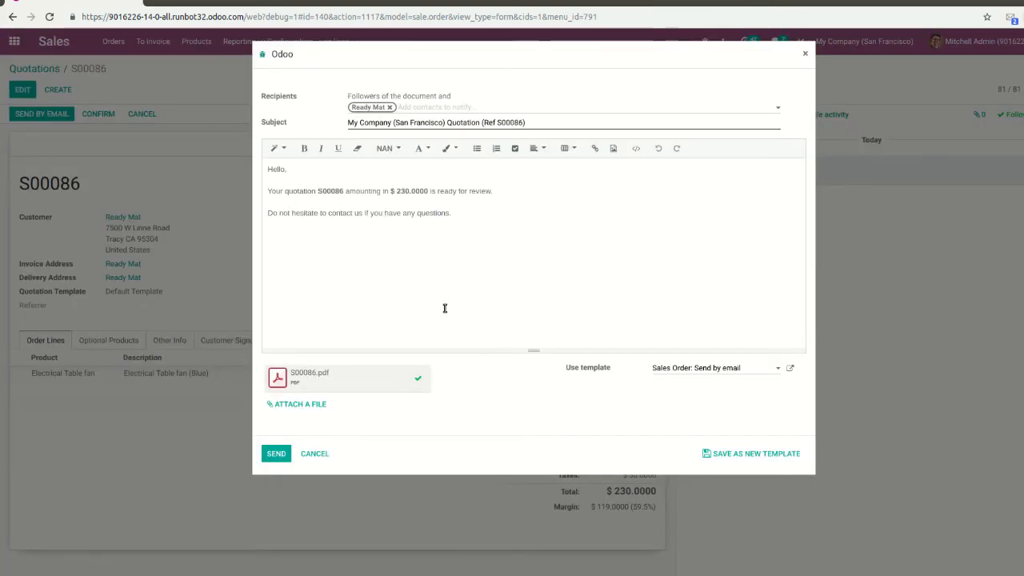
pyautogui.click(275, 455)
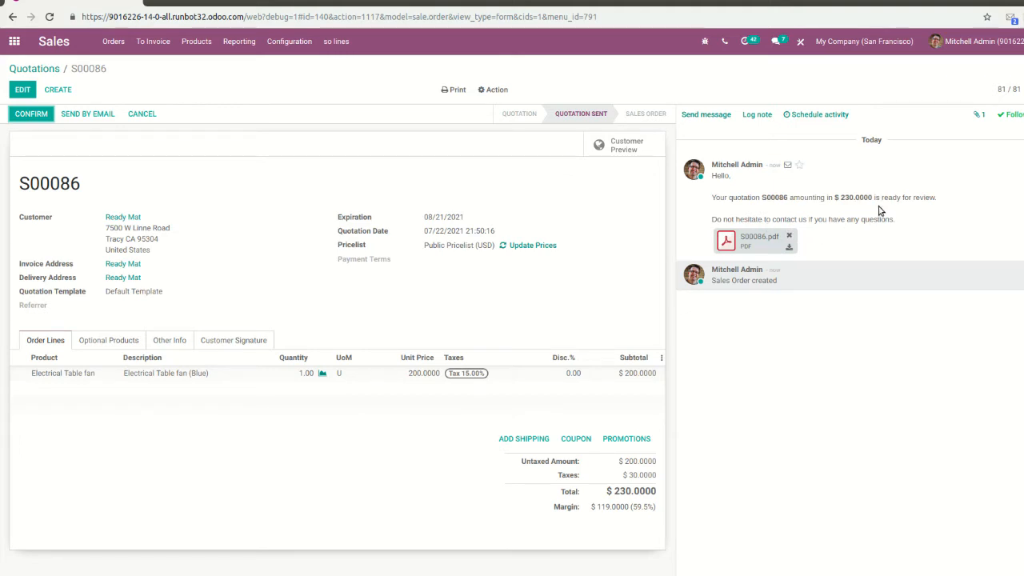
pyautogui.click(32, 115)
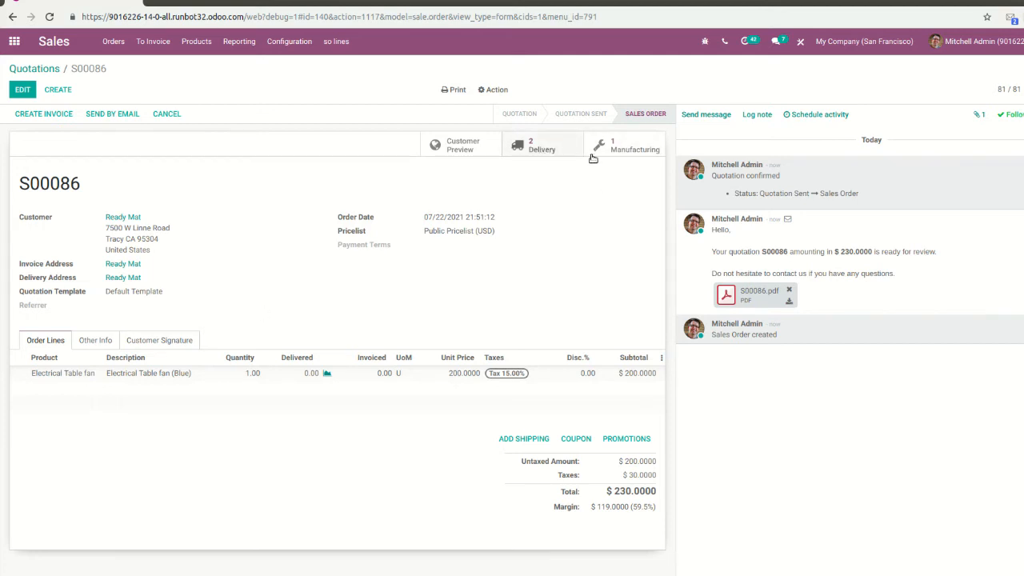
# - Review the delivery transfers linked to the sales order and open its manufacturing order
pyautogui.click(549, 155)
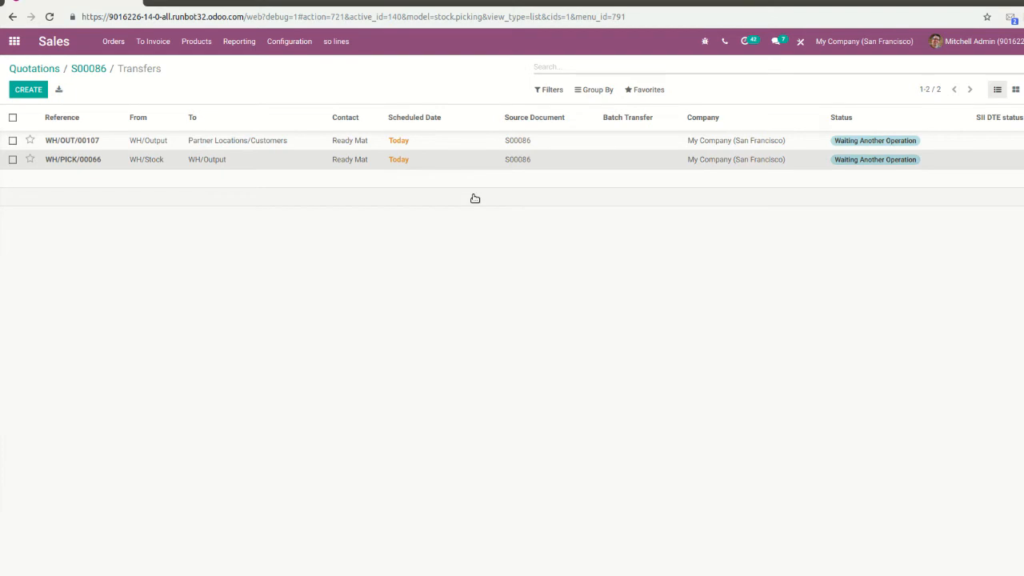
pyautogui.click(1023, 89)
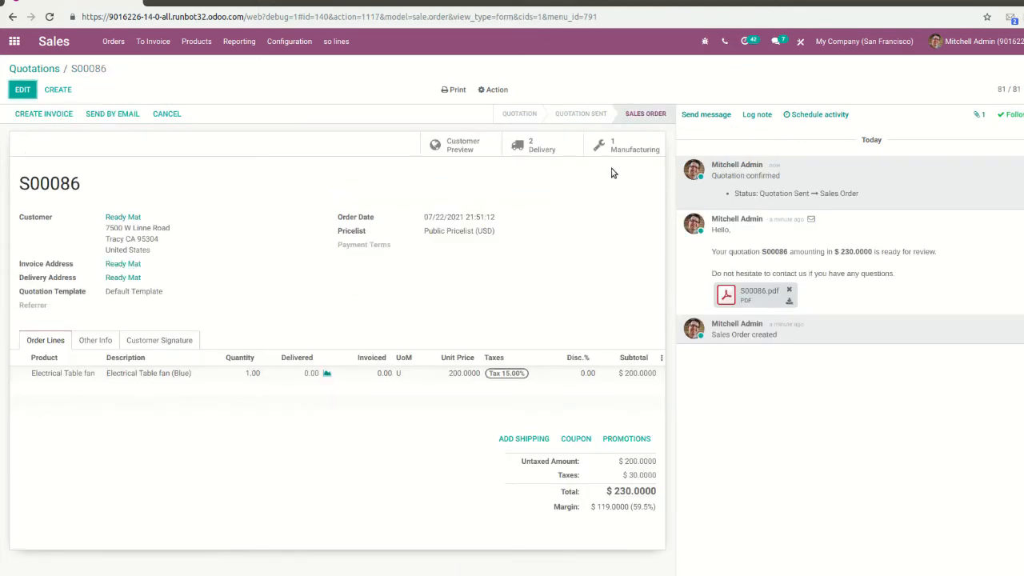
pyautogui.click(614, 151)
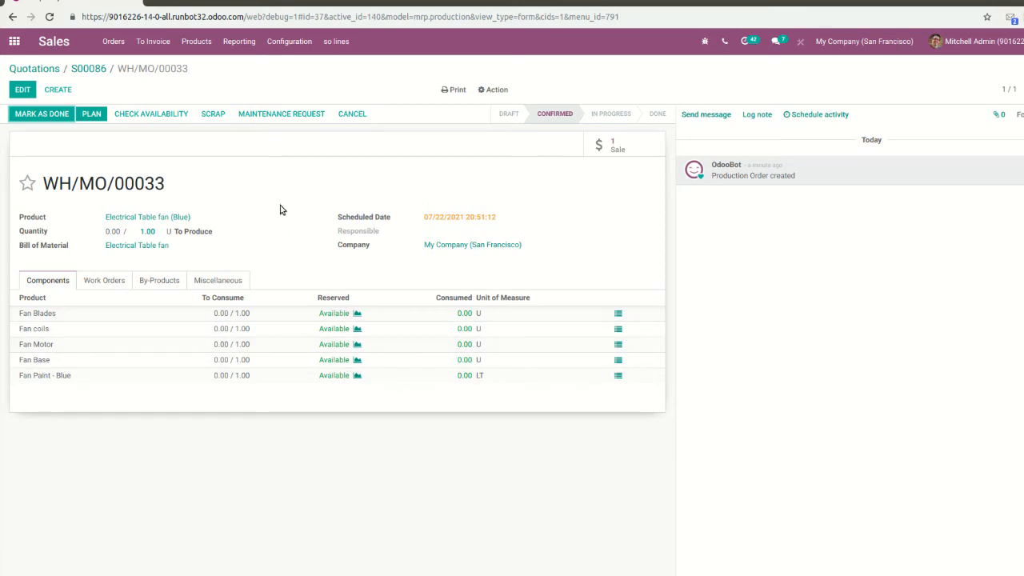
# - Plan the manufacturing order with its component availability checked, and start the Winding process work order
pyautogui.click(92, 113)
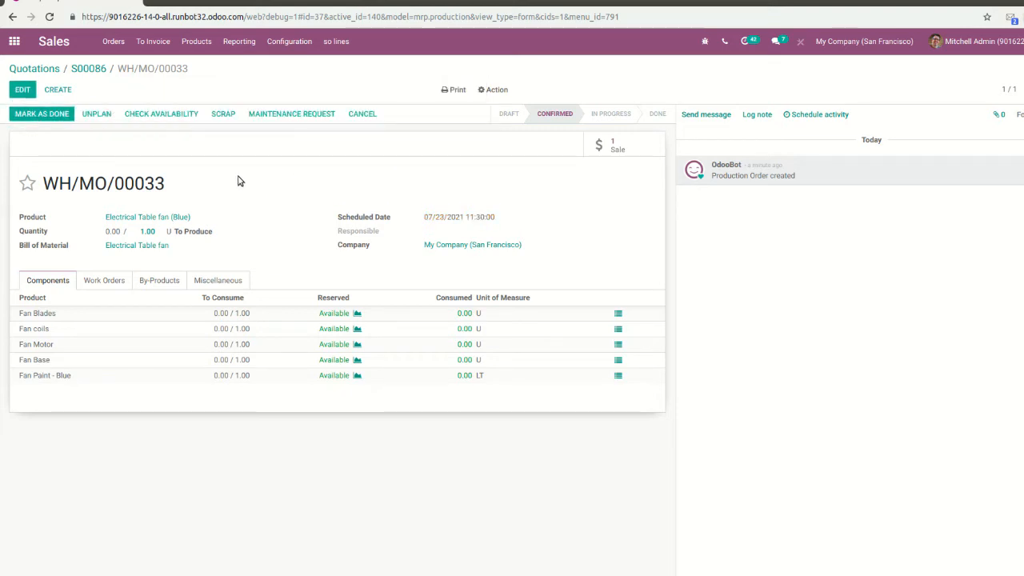
pyautogui.click(192, 113)
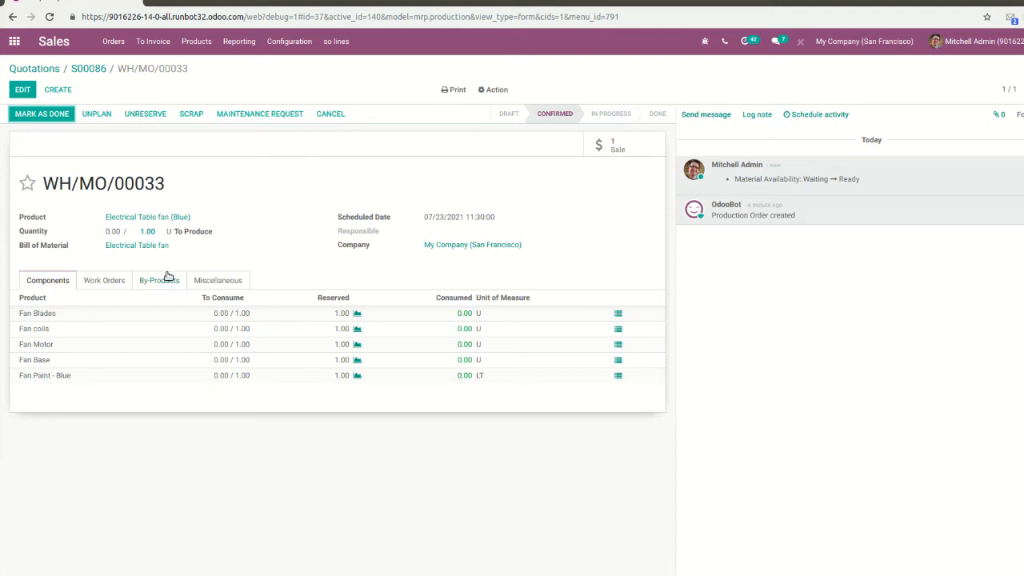
pyautogui.click(103, 281)
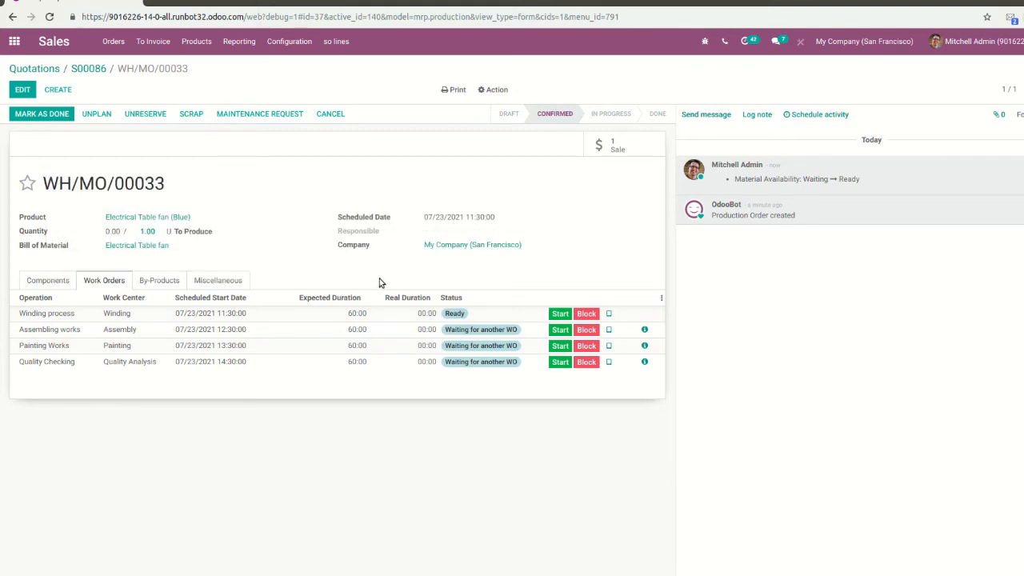
pyautogui.click(560, 315)
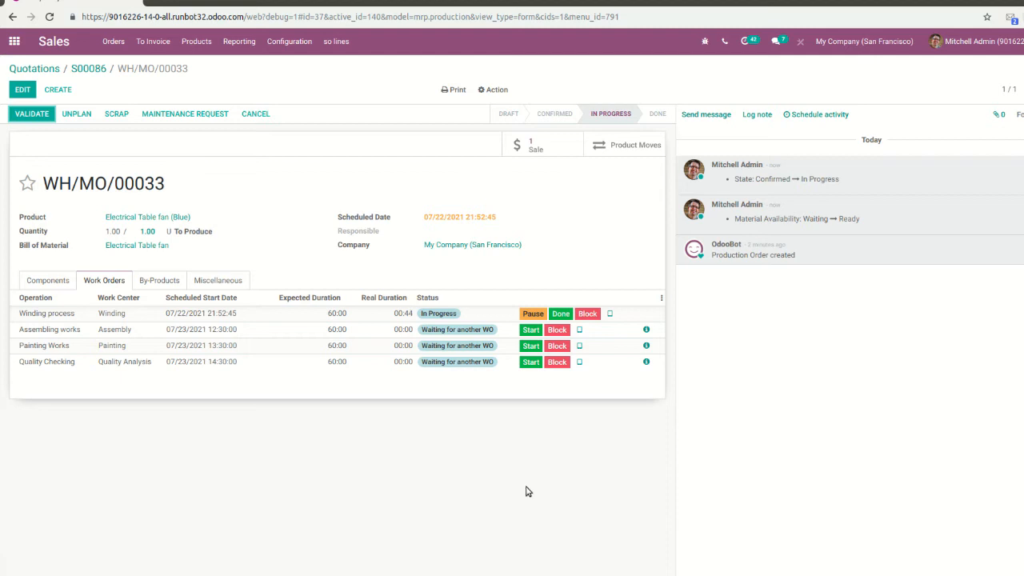
# - Look through the loss reasons offered for blocking the Winding work center, and leave the work center unblocked
pyautogui.click(592, 318)
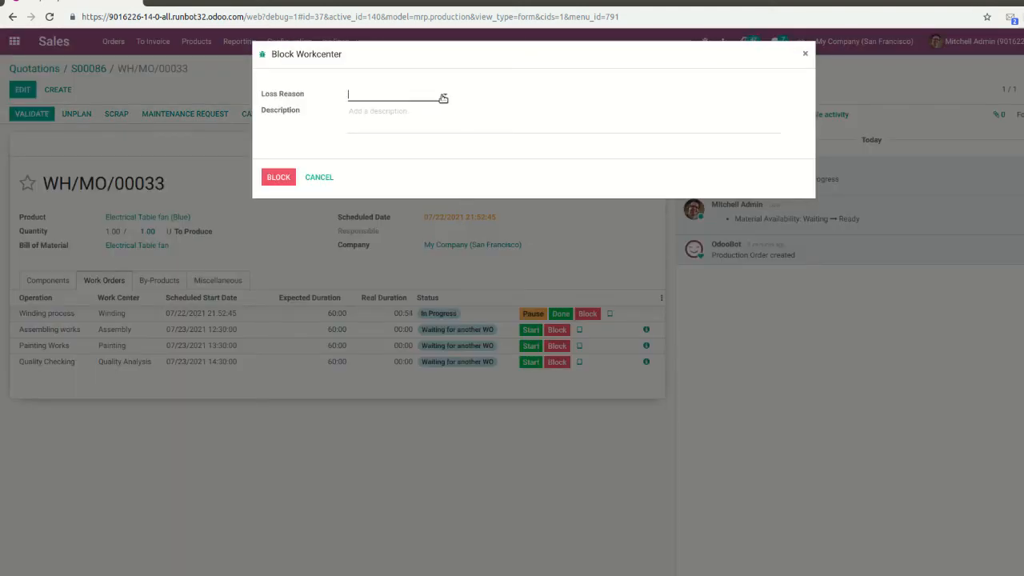
pyautogui.click(441, 98)
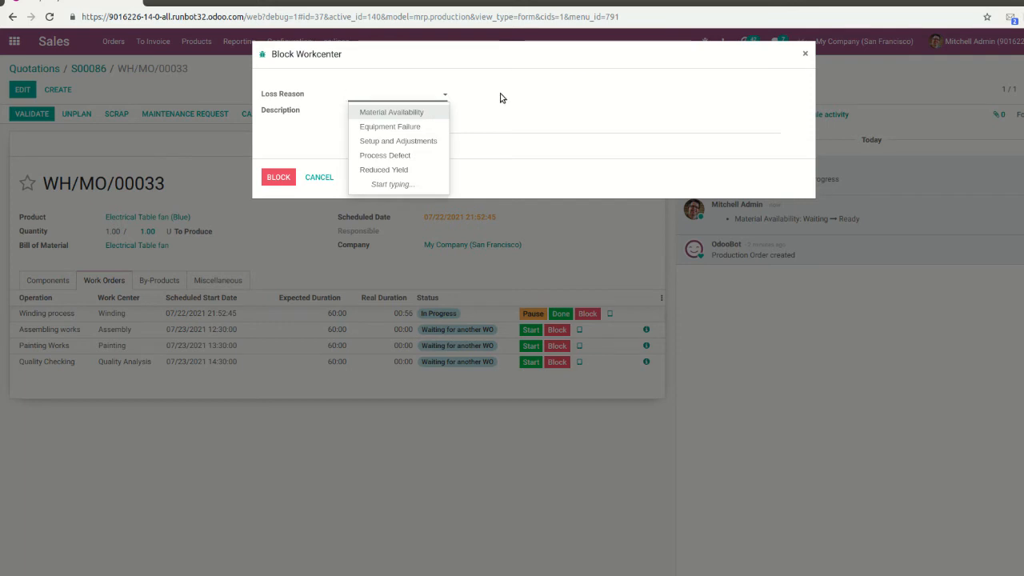
pyautogui.click(316, 177)
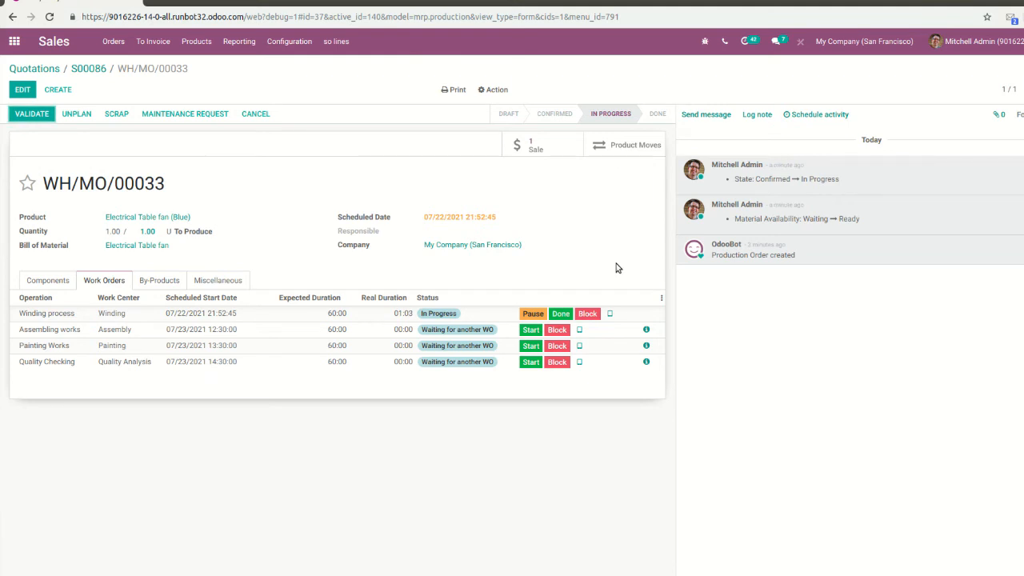
# - Finish the Winding process work order and complete the Assembling works, Painting Works and Quality Checking work orders in sequence
pyautogui.click(562, 315)
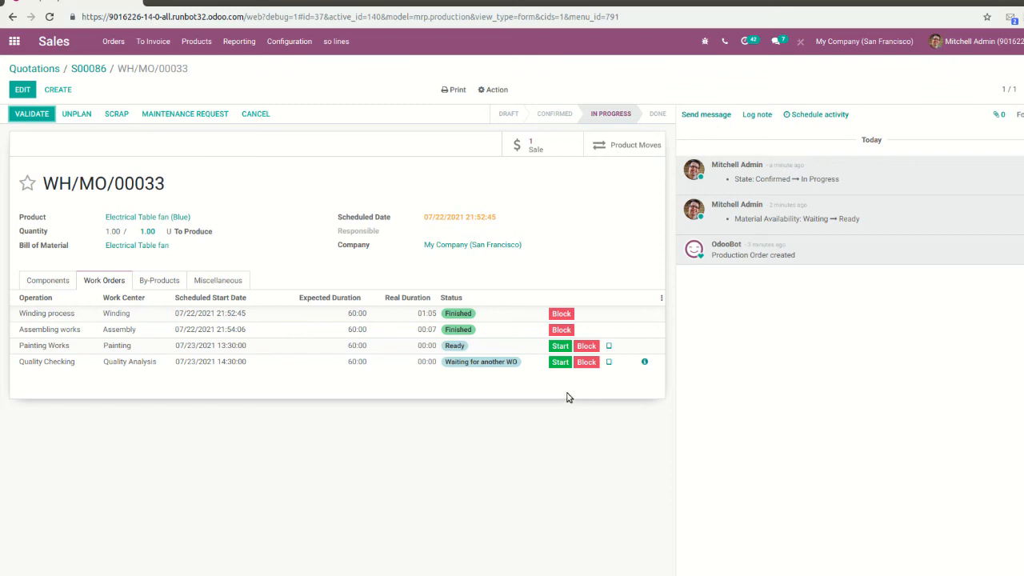
pyautogui.click(563, 347)
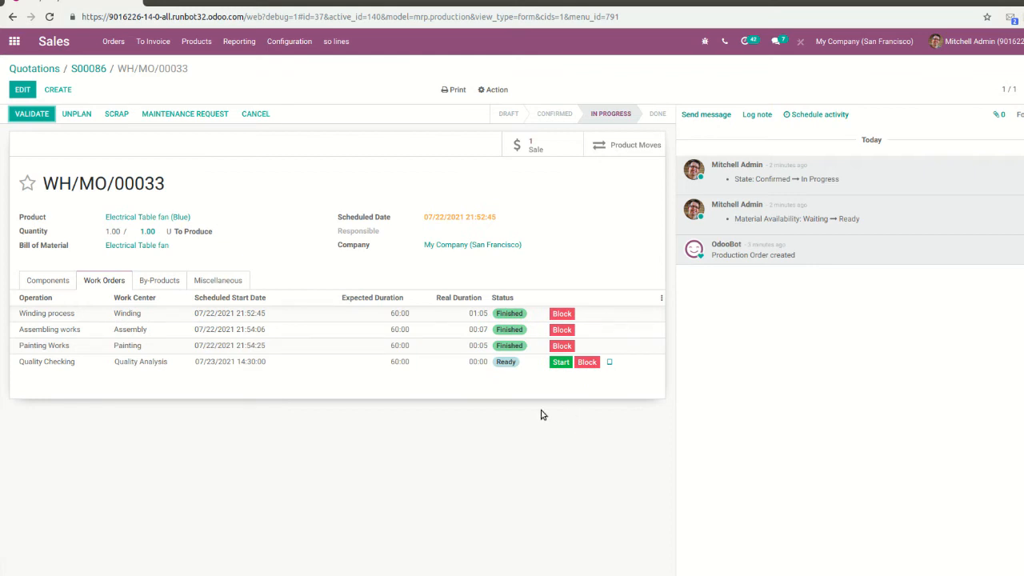
pyautogui.click(562, 362)
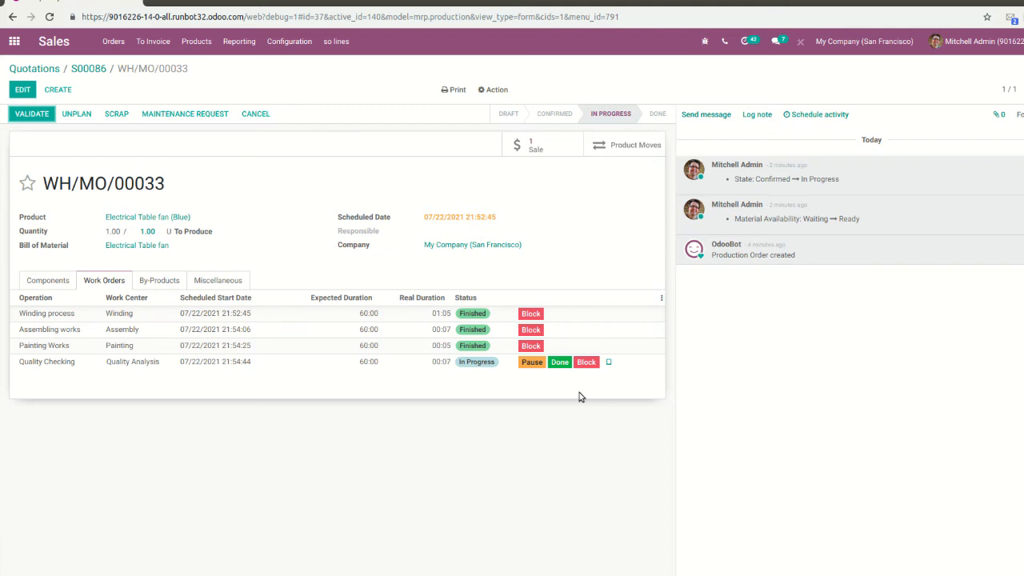
pyautogui.click(559, 362)
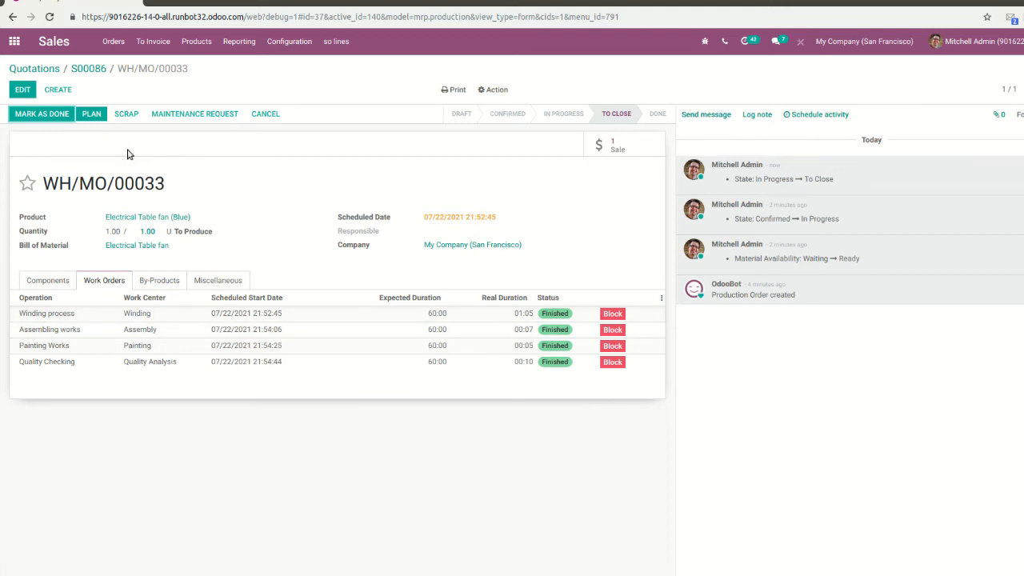
# - Set the real durations to 59:00 for Winding process and 60:00 for the other three work orders, and mark the manufacturing order as done
pyautogui.click(23, 90)
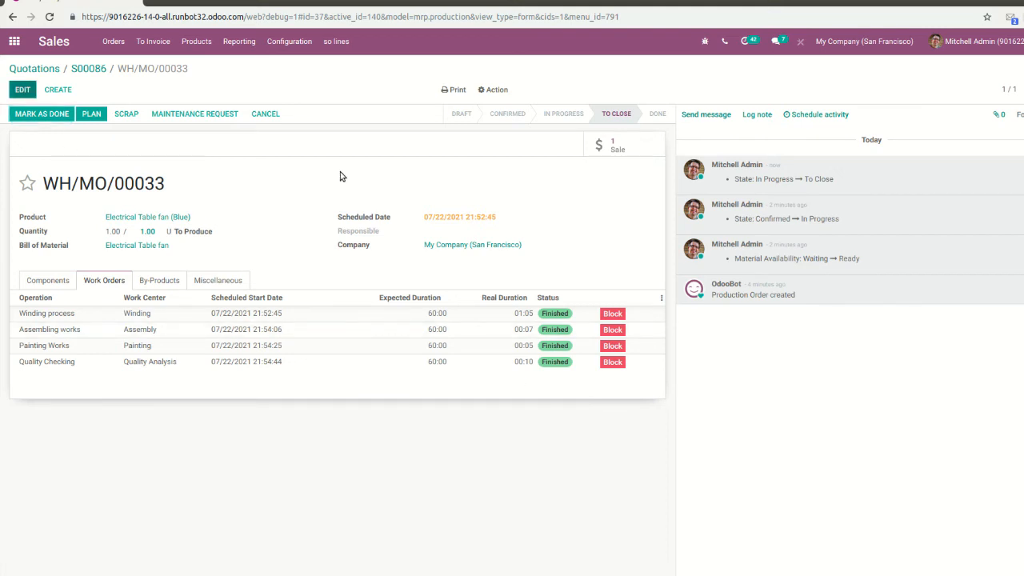
pyautogui.click(489, 317)
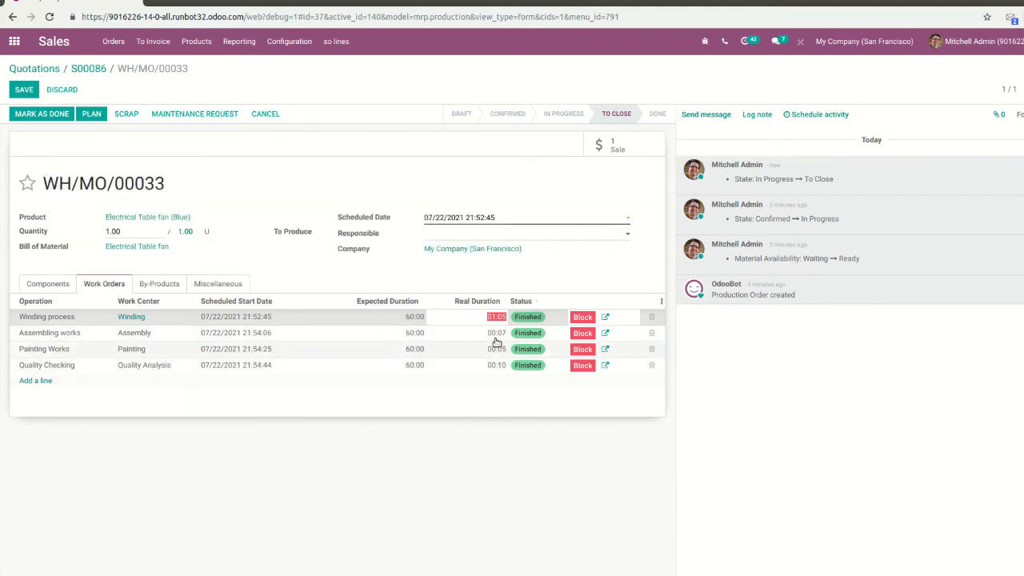
pyautogui.write('59')
pyautogui.click(487, 335)
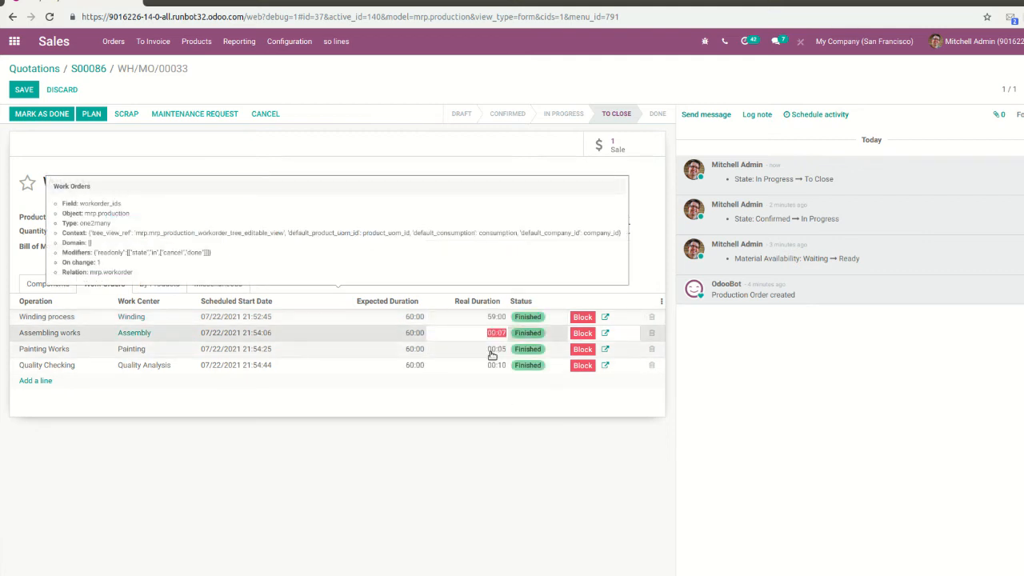
pyautogui.write('60')
pyautogui.press('Return')
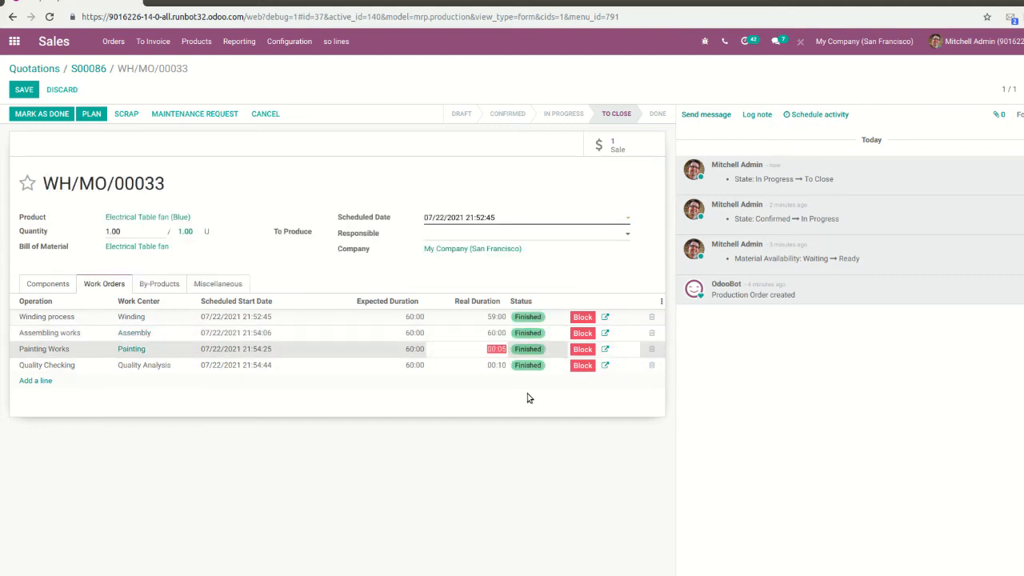
pyautogui.write('60')
pyautogui.click(496, 367)
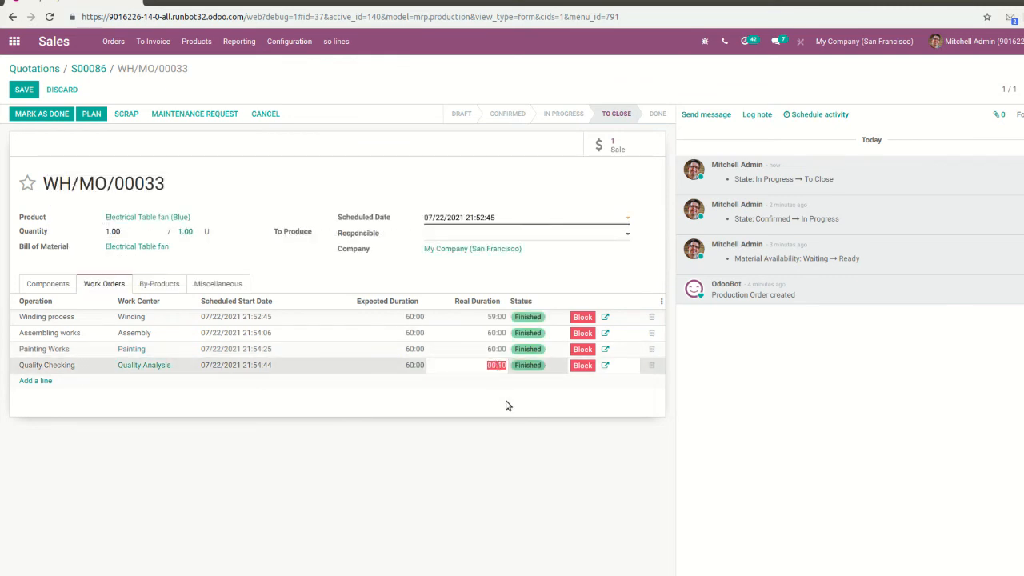
pyautogui.write('60')
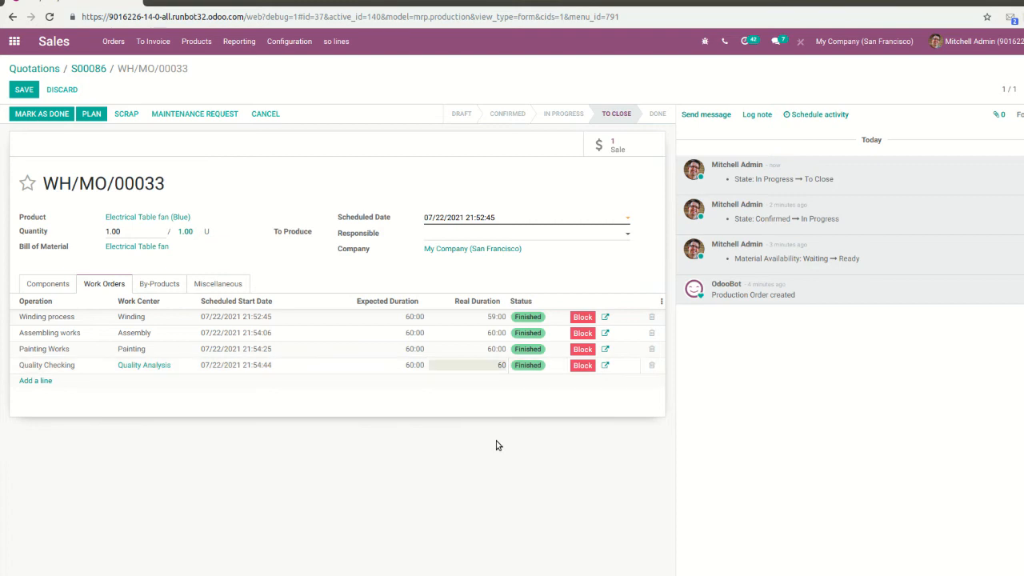
pyautogui.click(556, 440)
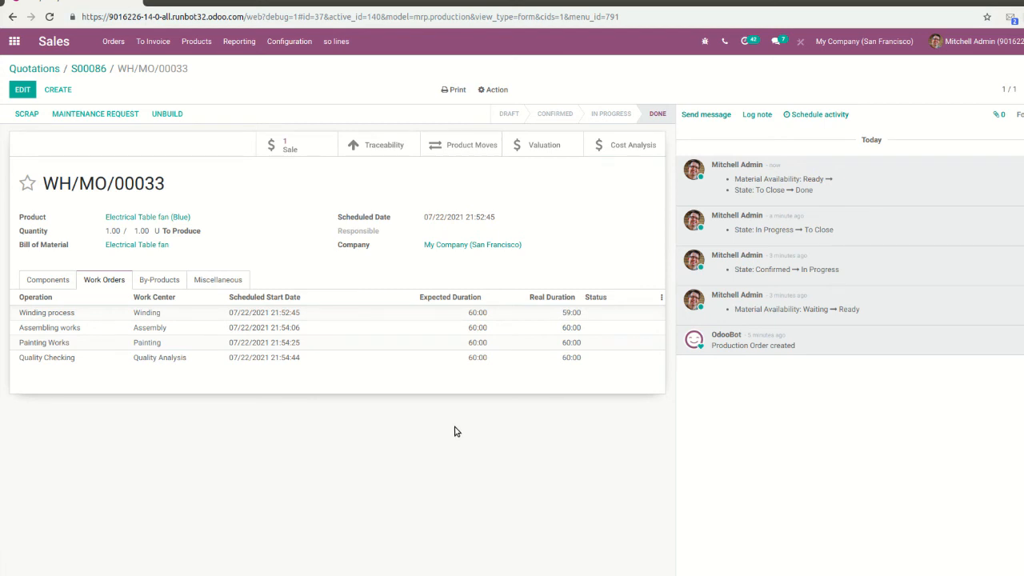
# - Review the manufacturing order's product moves, and list all products matching "fan" by product category without the Can be Sold filter
pyautogui.click(472, 146)
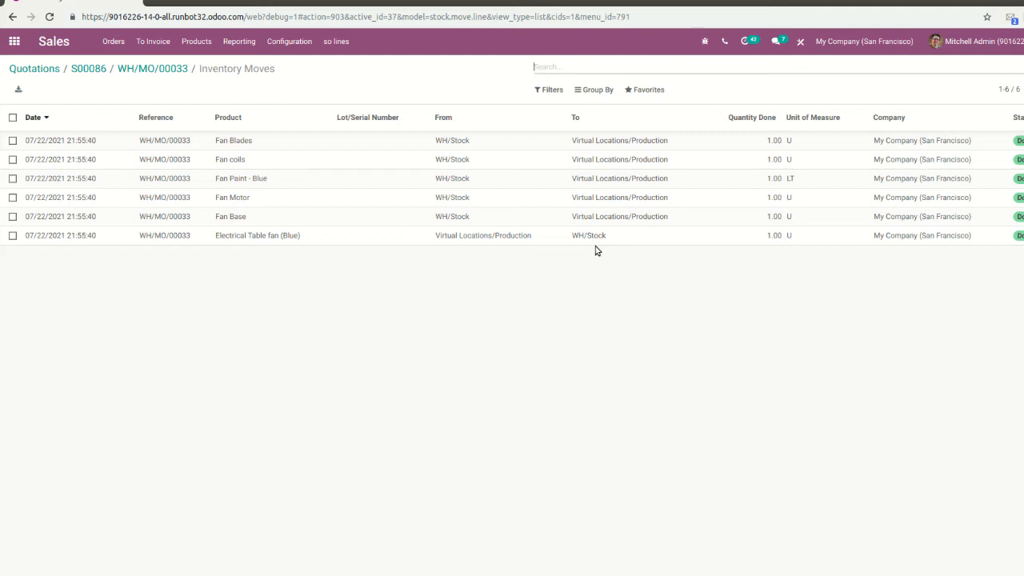
pyautogui.click(202, 43)
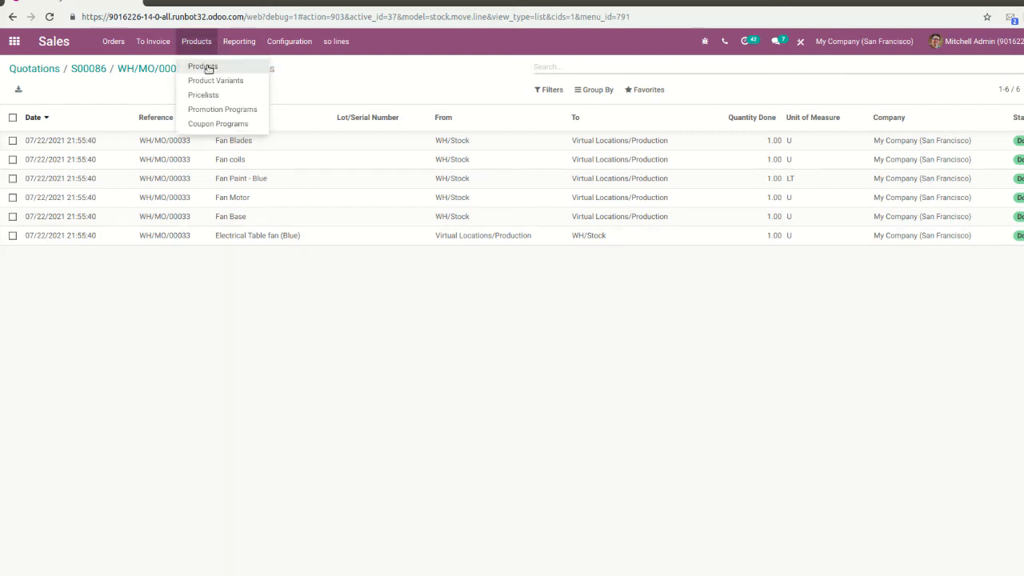
pyautogui.click(205, 67)
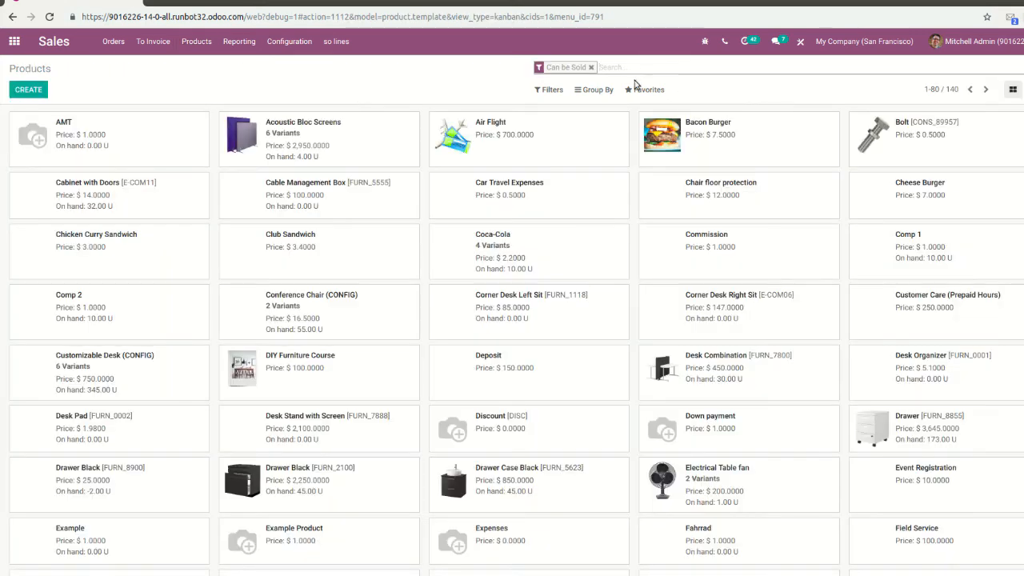
pyautogui.click(607, 68)
pyautogui.write('fan')
pyautogui.press('Return')
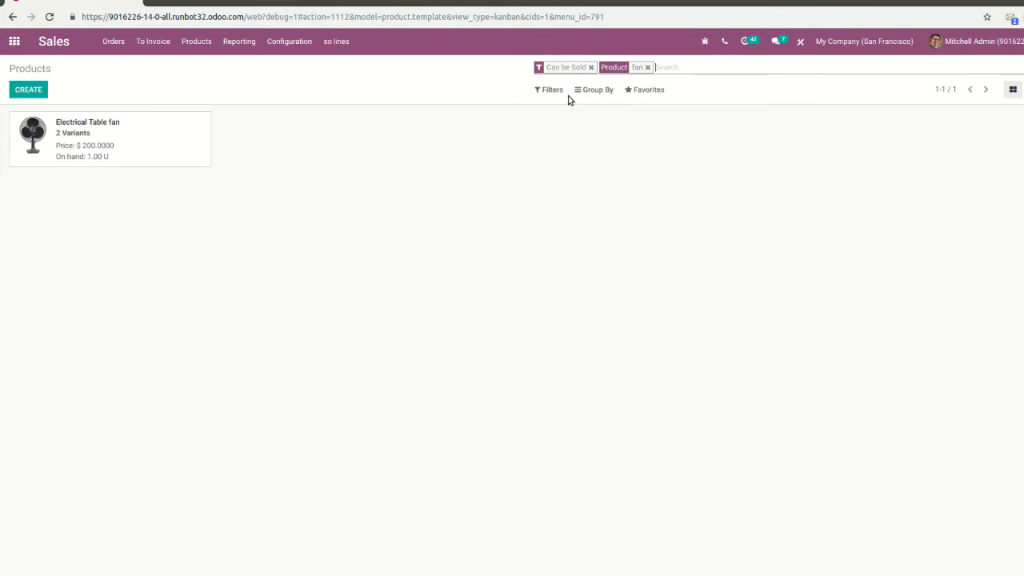
pyautogui.click(591, 68)
pyautogui.click(597, 90)
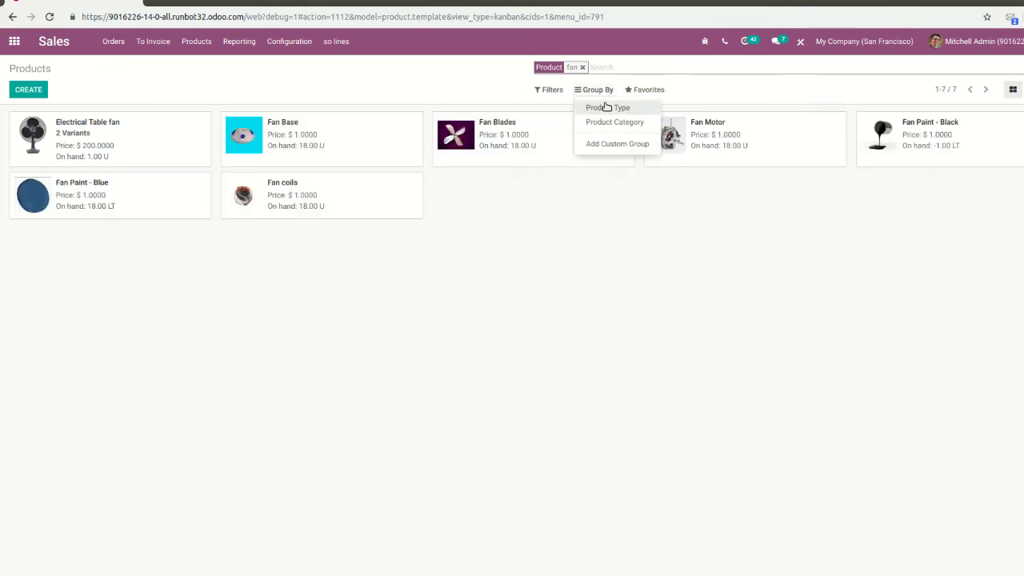
pyautogui.click(612, 122)
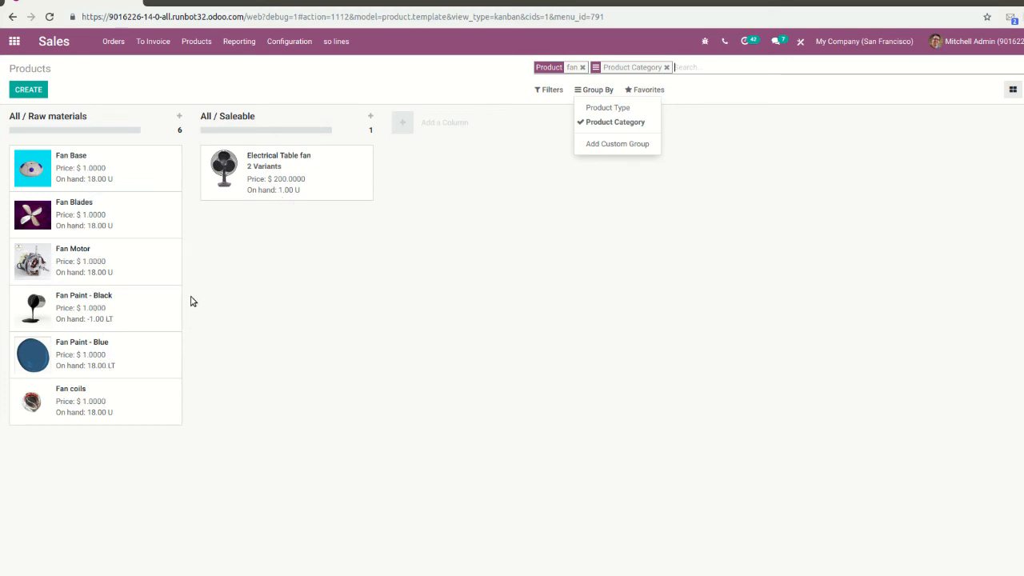
pyautogui.click(602, 225)
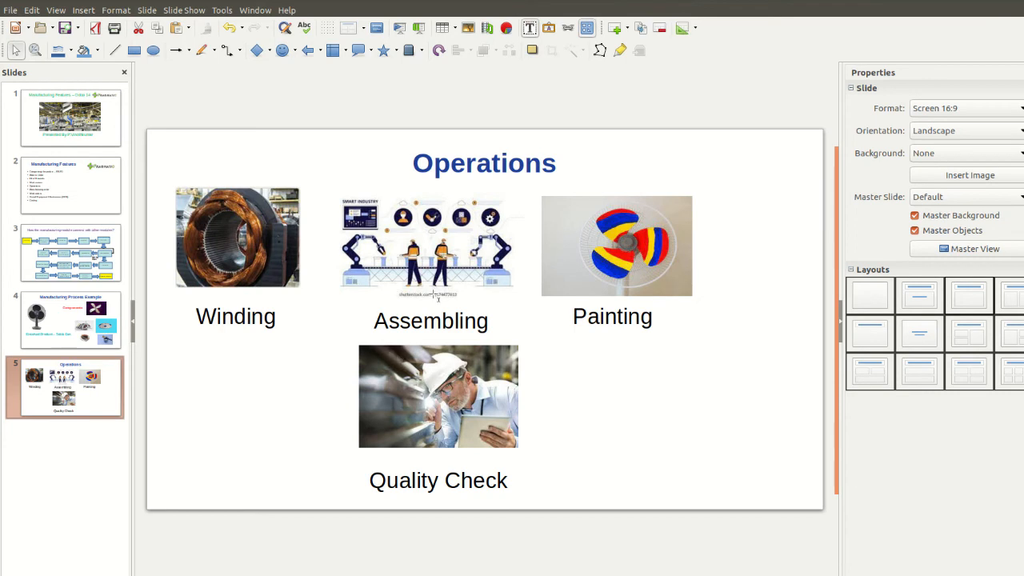
# - Switch to the LibreOffice Impress presentation and go over the Manufacturing Features slide, highlighting the Overall Equipment Effectiveness item
pyautogui.click(76, 199)
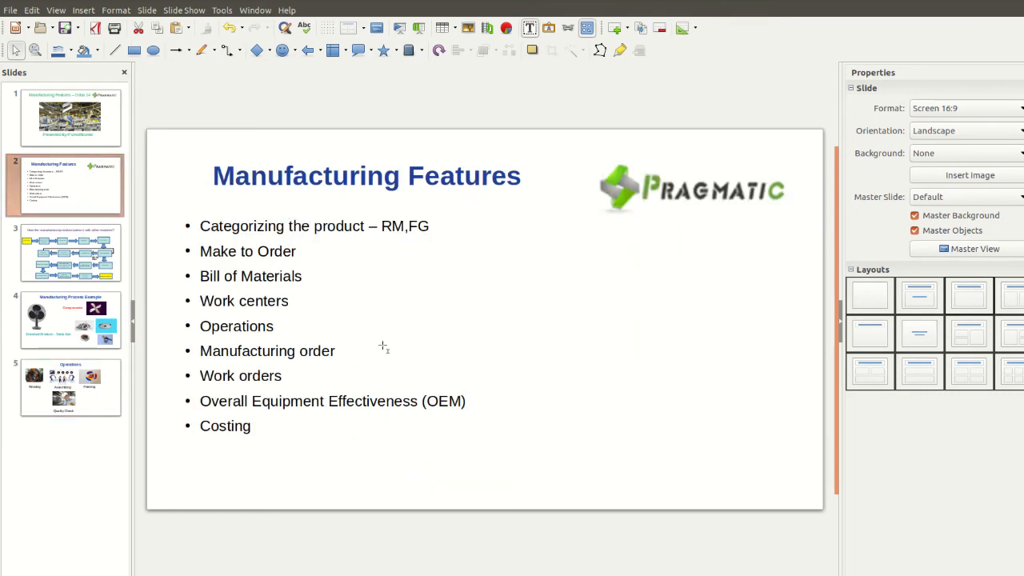
pyautogui.click(334, 352)
pyautogui.click(290, 378)
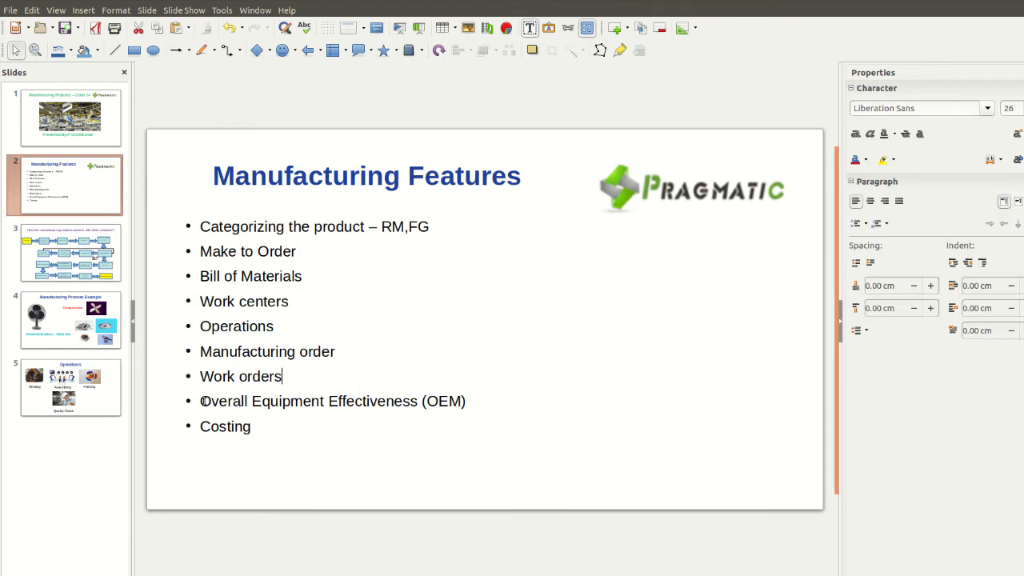
pyautogui.moveTo(201, 401); pyautogui.dragTo(464, 401)
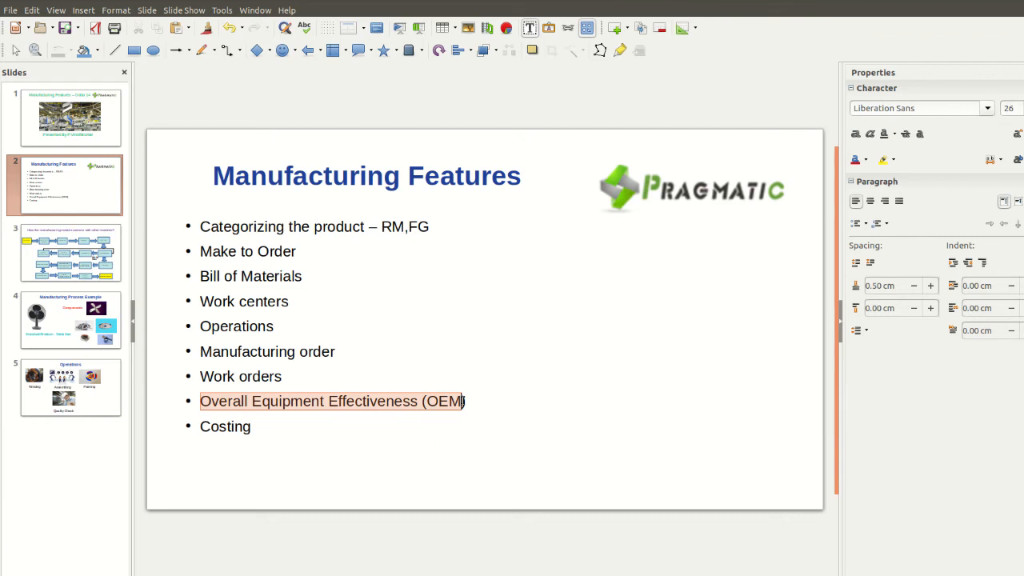
pyautogui.click(476, 404)
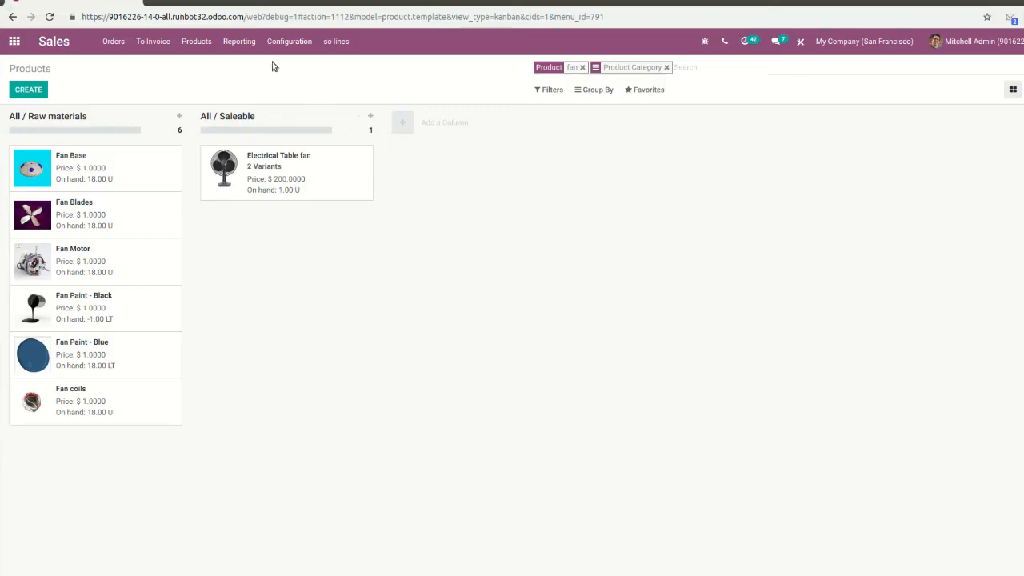
# - Switch back to Odoo and examine the work center durations in Manufacturing's Overall Equipment Effectiveness report, including Winding, Painting and Quality Analysis
pyautogui.click(14, 41)
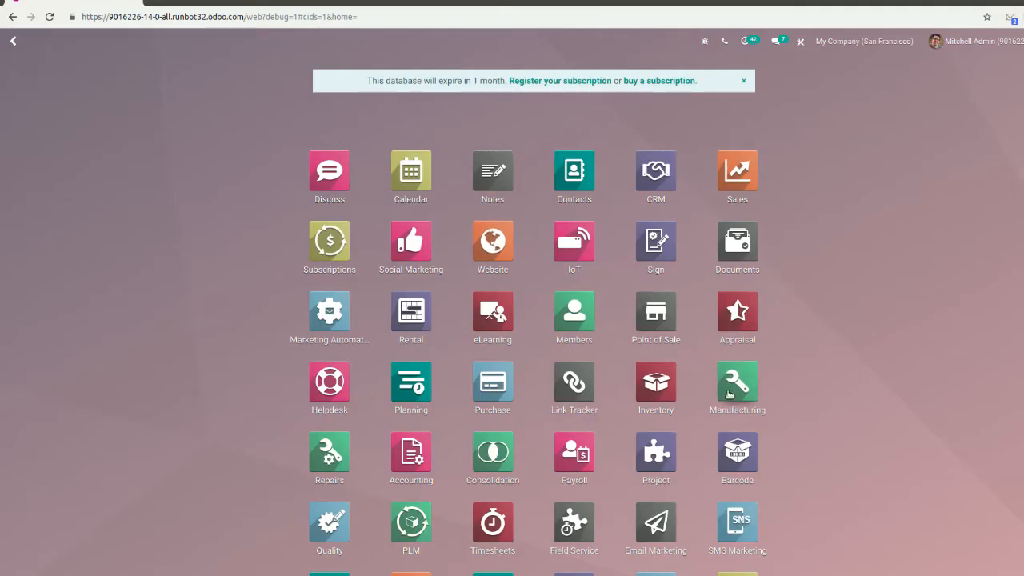
pyautogui.click(729, 394)
pyautogui.click(344, 42)
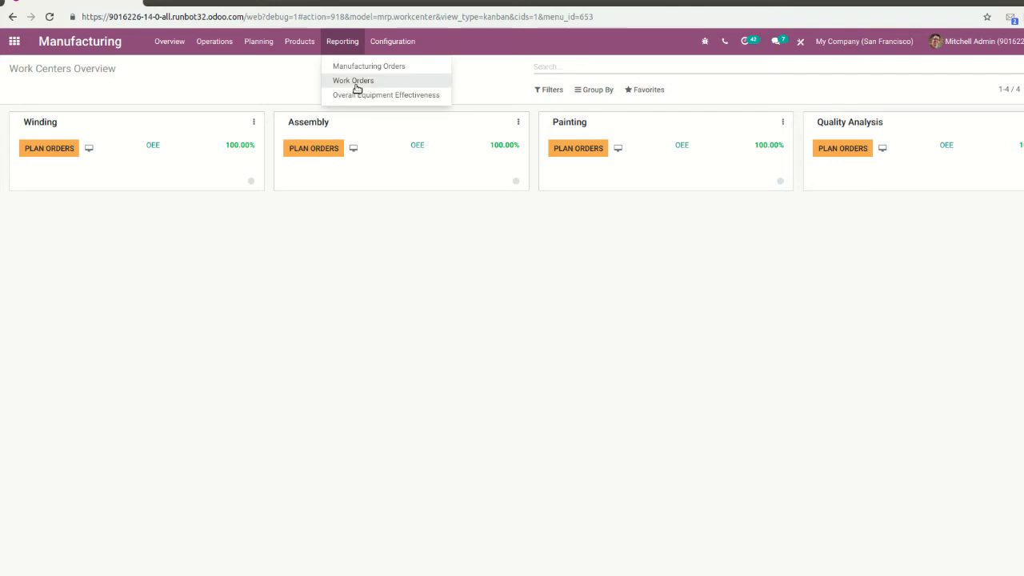
pyautogui.click(409, 97)
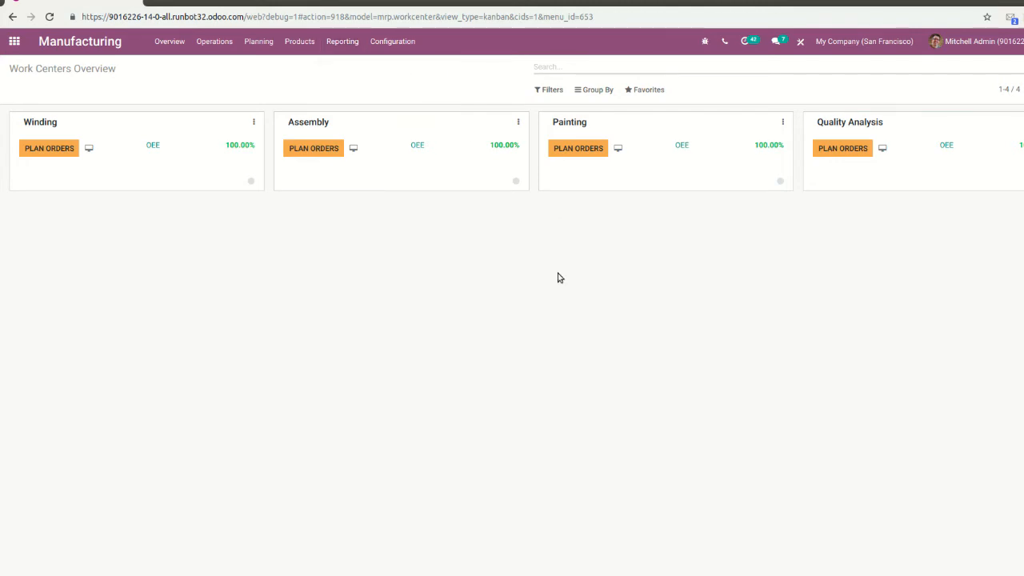
pyautogui.moveTo(279, 448)
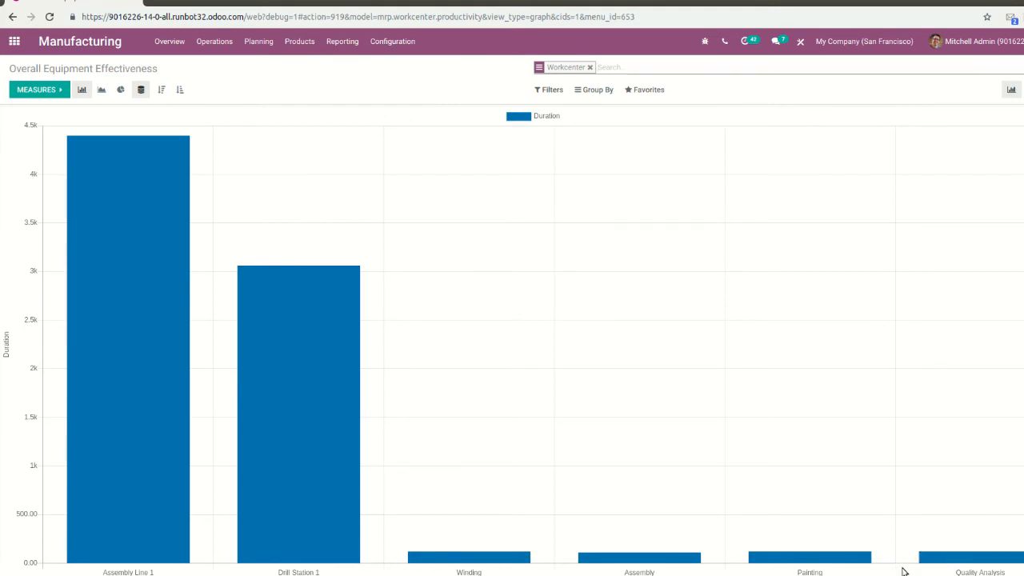
pyautogui.moveTo(464, 563)
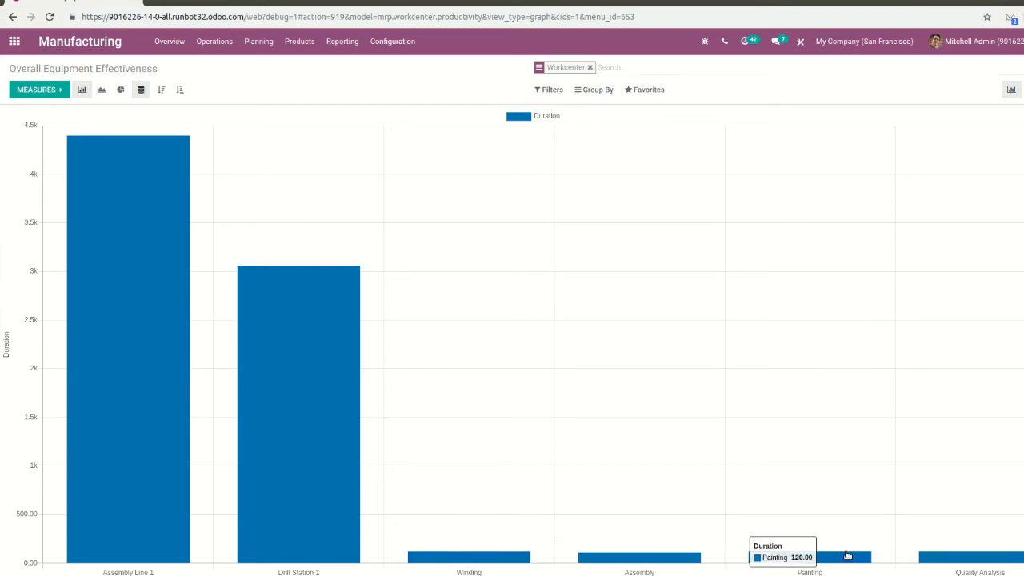
pyautogui.moveTo(1014, 562)
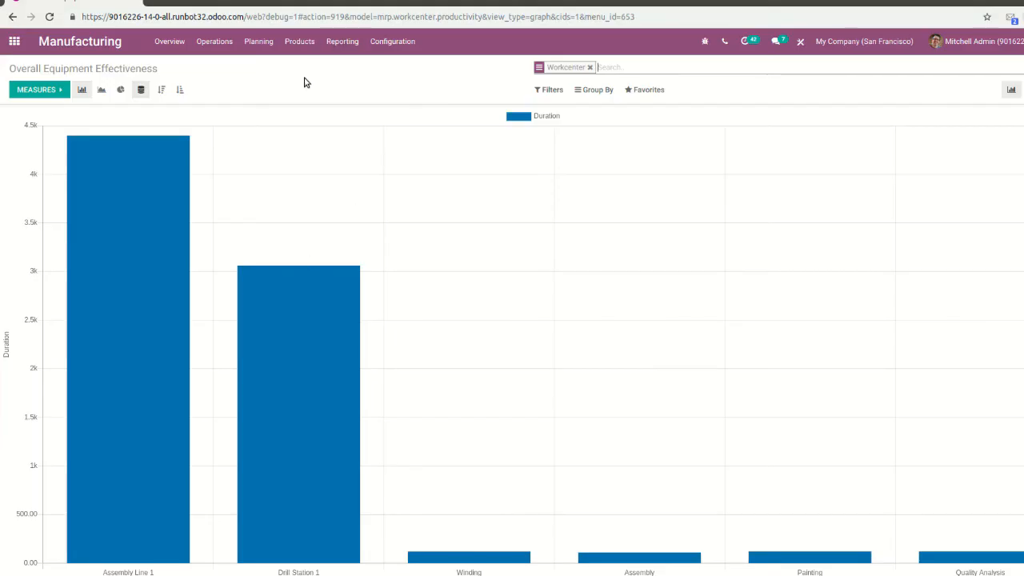
# - Open the finished Electrical Table fan (Blue) order from the manufacturing orders list without the To Do filter, and review its cost analysis
pyautogui.click(213, 44)
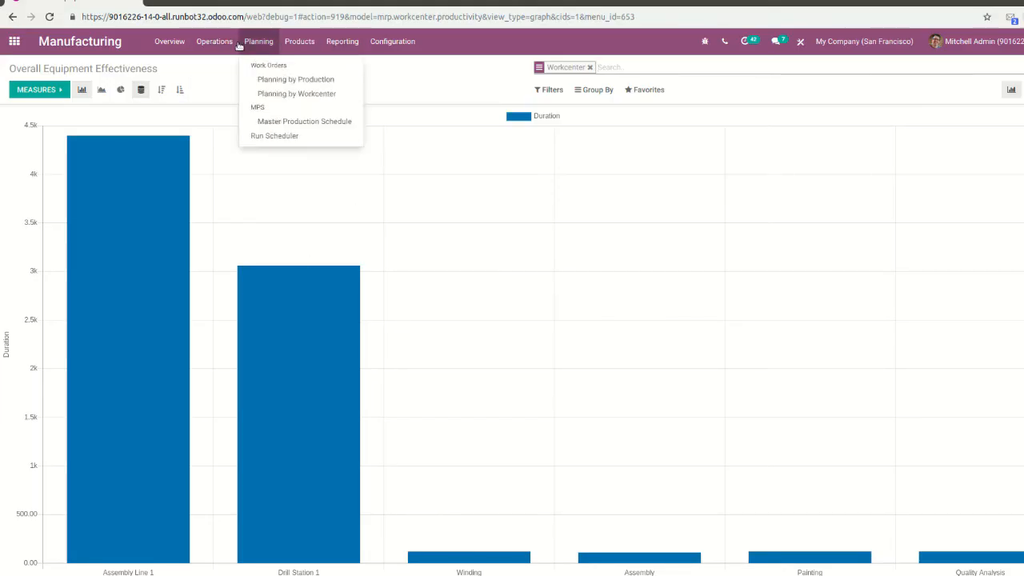
pyautogui.click(214, 67)
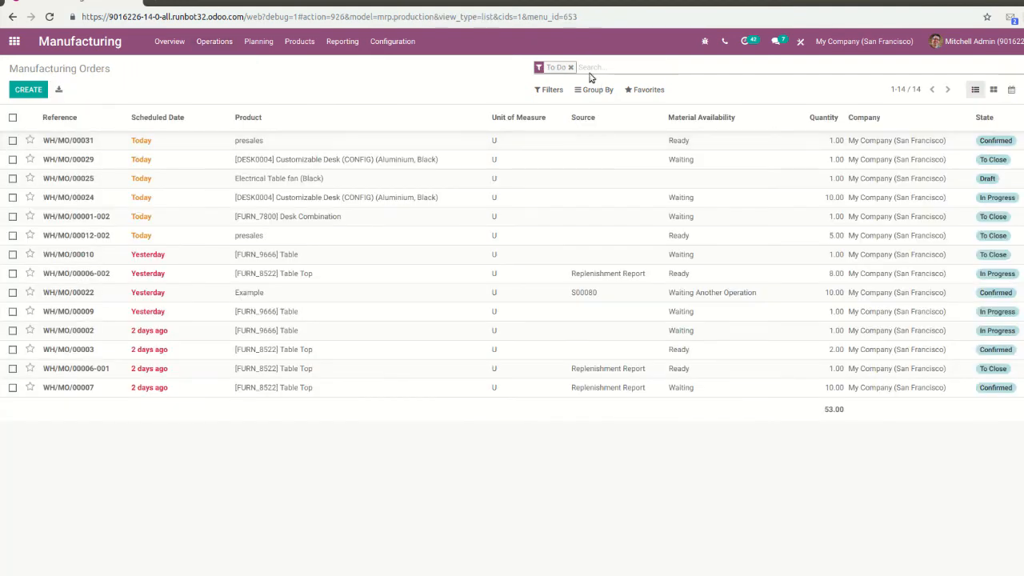
pyautogui.click(571, 67)
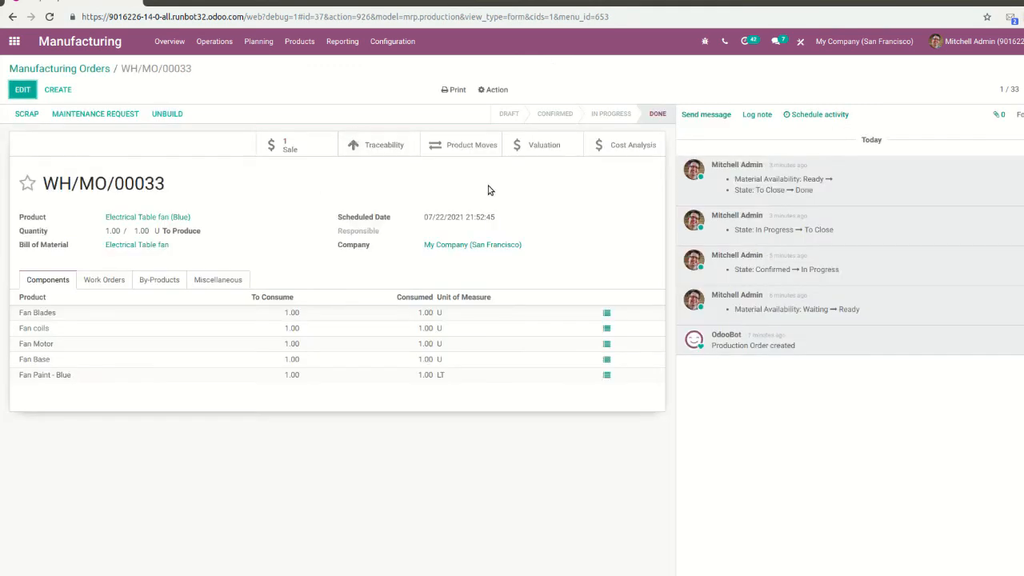
pyautogui.click(638, 147)
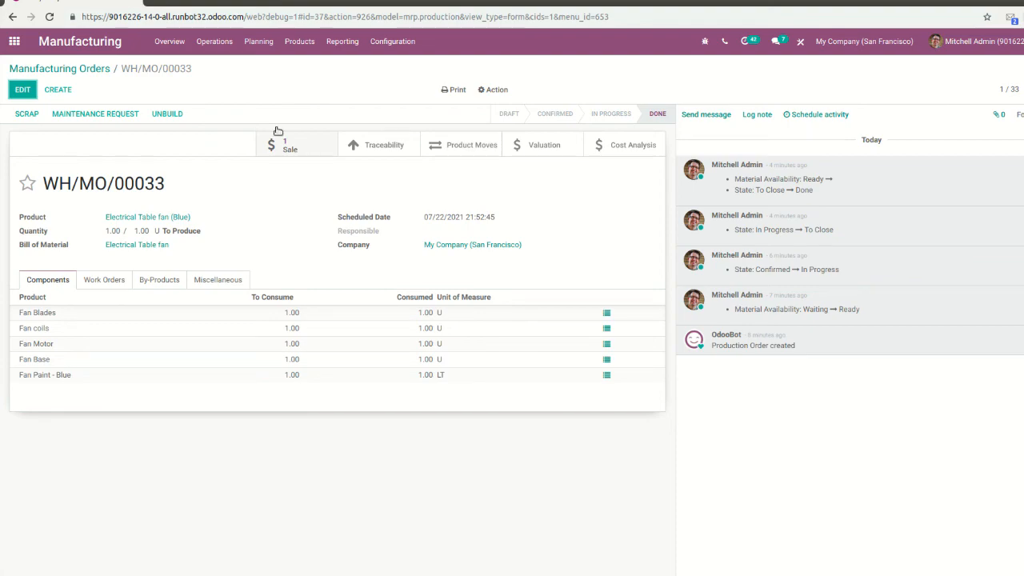
# - Open the Ready Mat pick transfer for the table fan's sales order from the ready San Francisco picks in Inventory
pyautogui.click(16, 42)
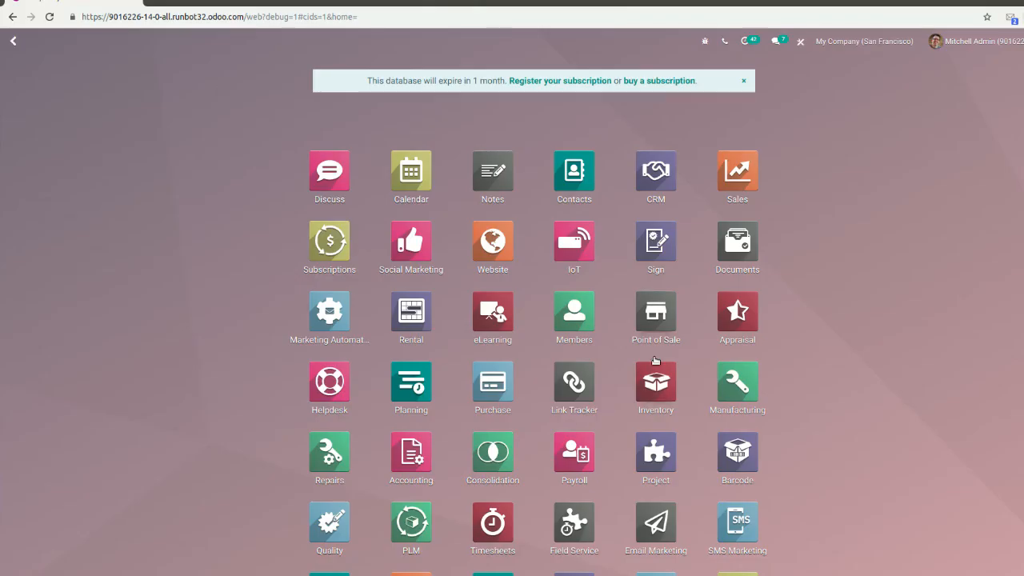
pyautogui.click(663, 384)
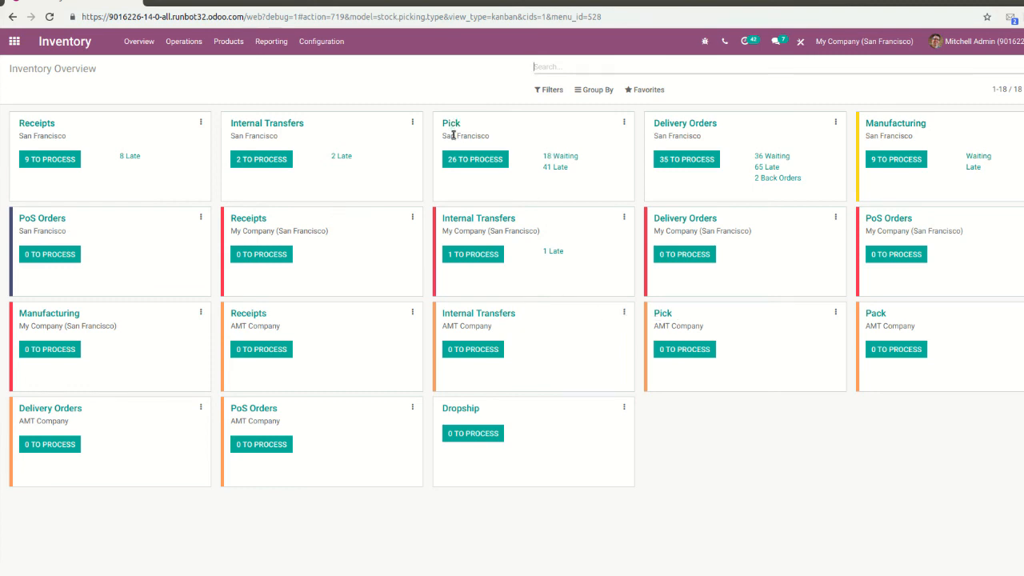
pyautogui.click(462, 160)
pyautogui.scroll(-1, 358, 184)
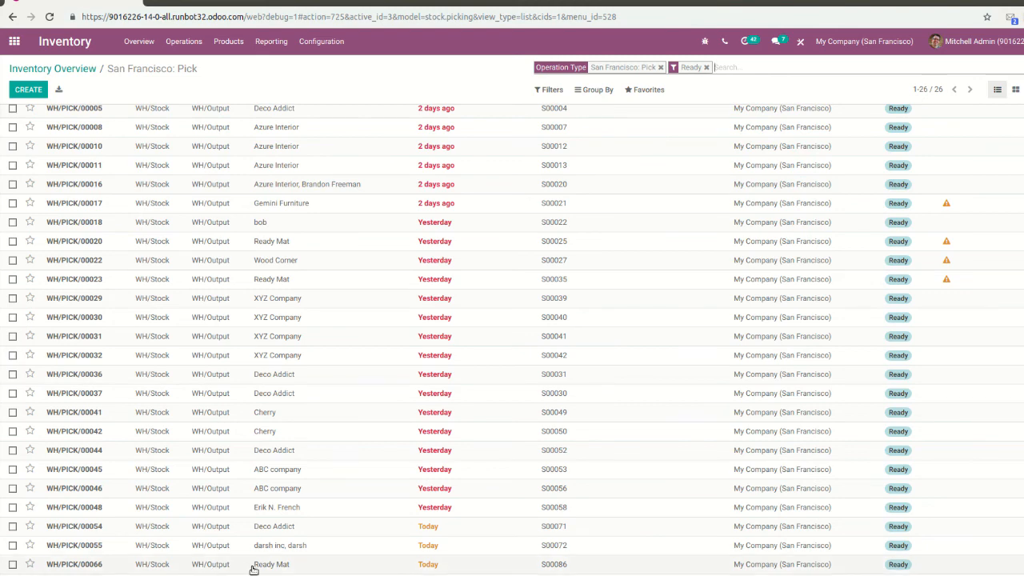
pyautogui.click(563, 565)
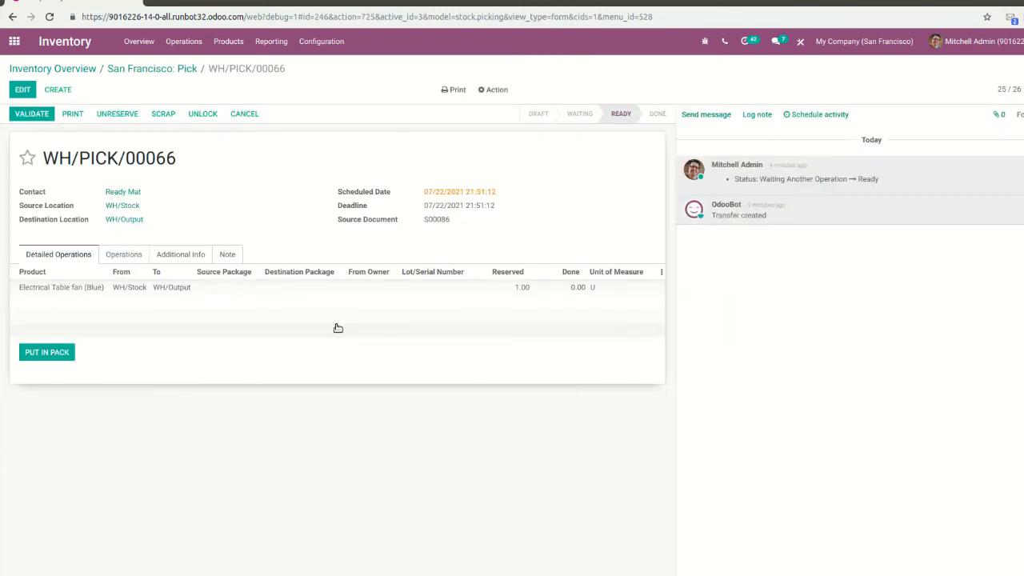
# - Check the pick transfer's operations and validate it as an immediate transfer of all quantities
pyautogui.click(134, 258)
pyautogui.click(71, 256)
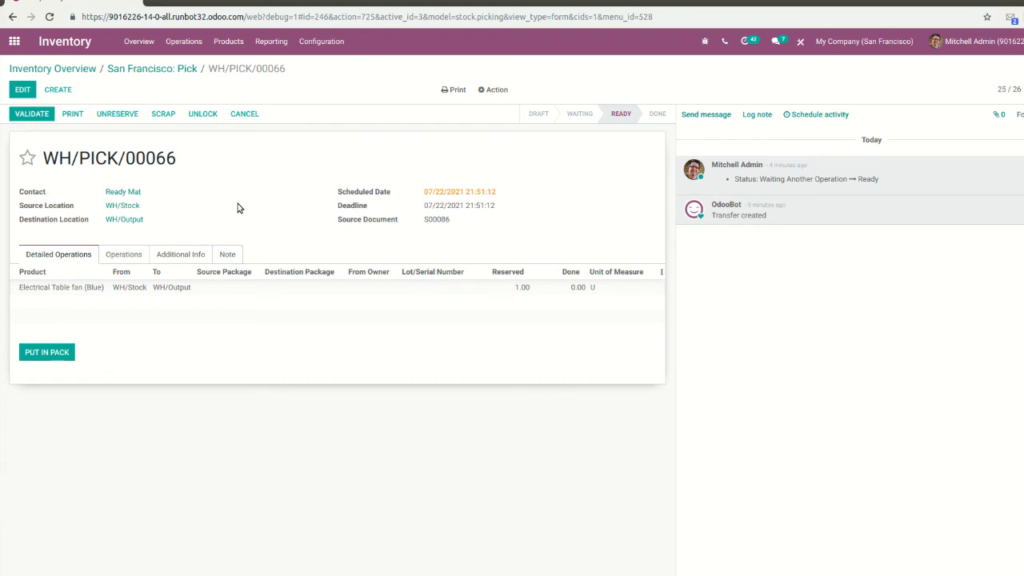
pyautogui.click(30, 115)
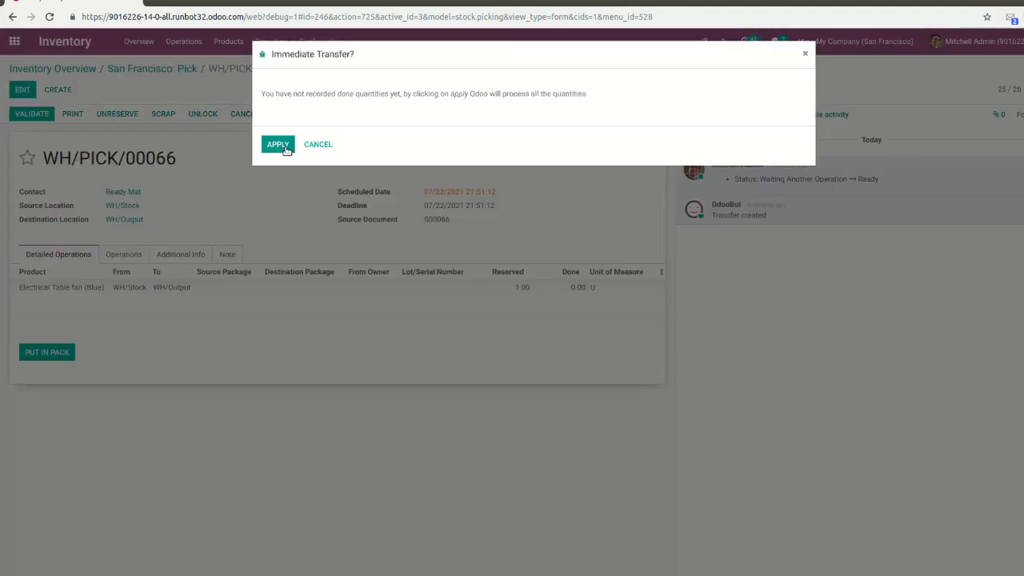
pyautogui.click(282, 145)
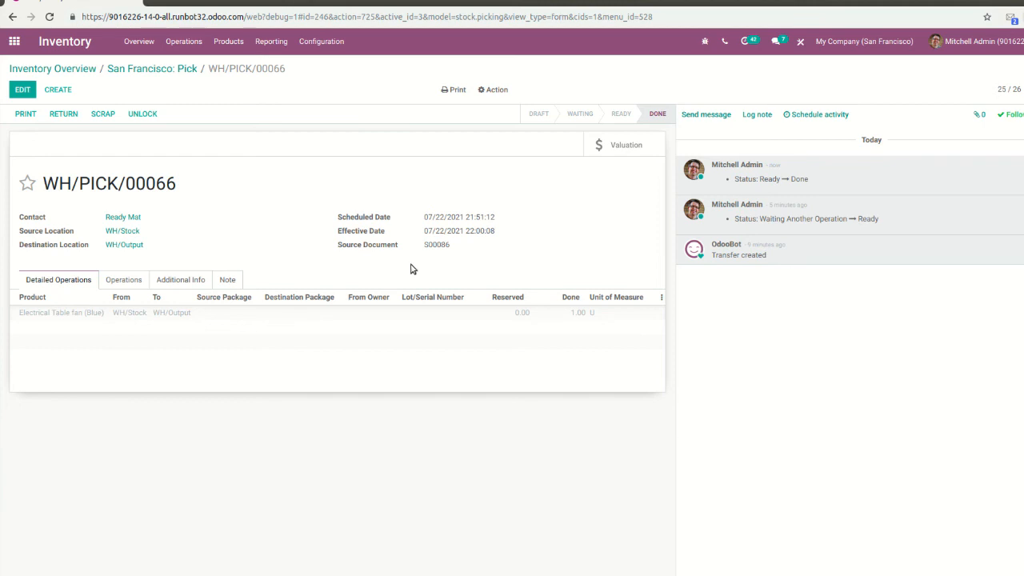
# - Look through both pages of the San Francisco delivery orders in Inventory for the table fan's delivery to Ready Mat
pyautogui.click(68, 69)
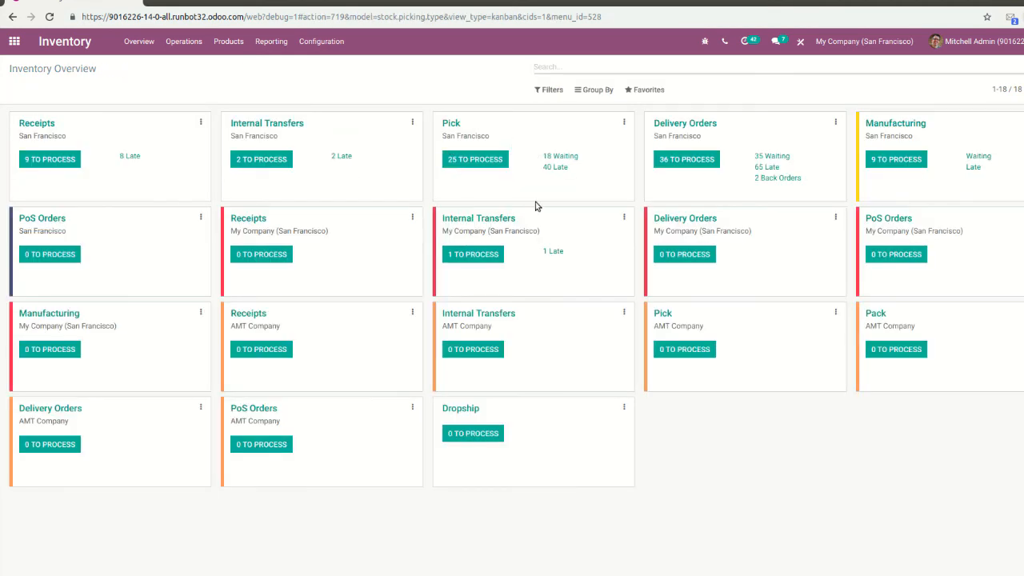
pyautogui.click(764, 159)
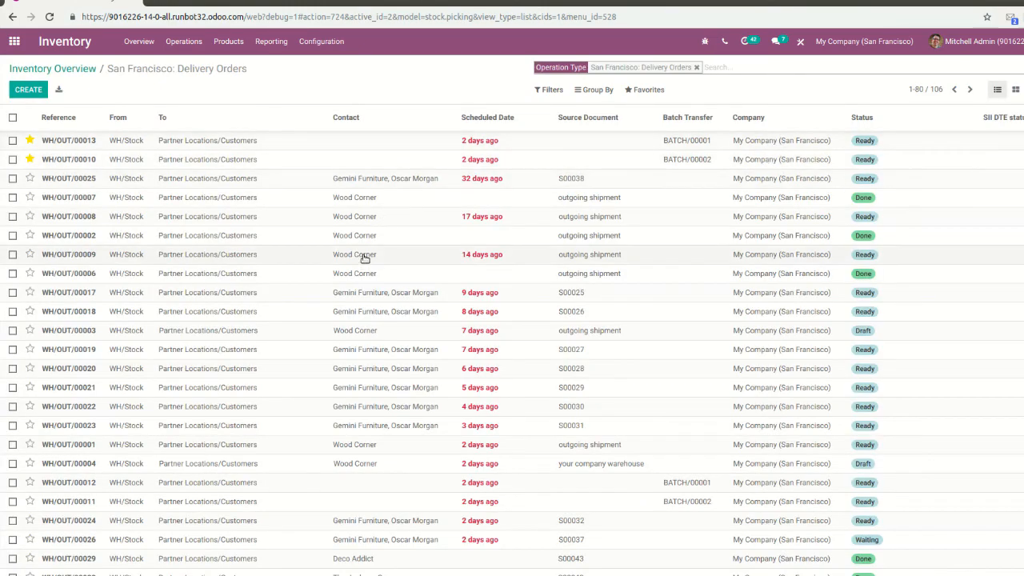
pyautogui.scroll(-2, 364, 251)
pyautogui.scroll(-10, 364, 251)
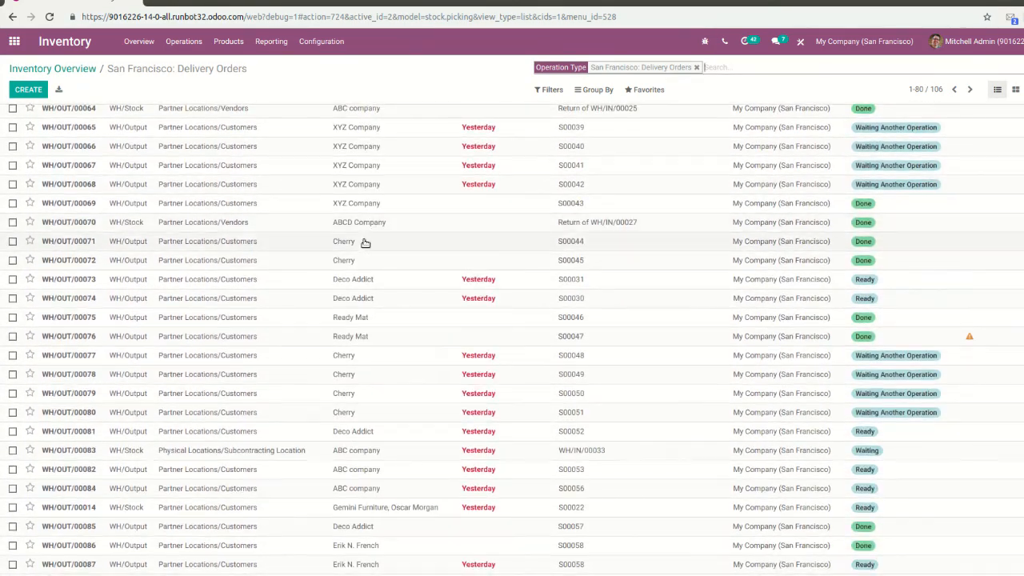
pyautogui.scroll(7, 490, 278)
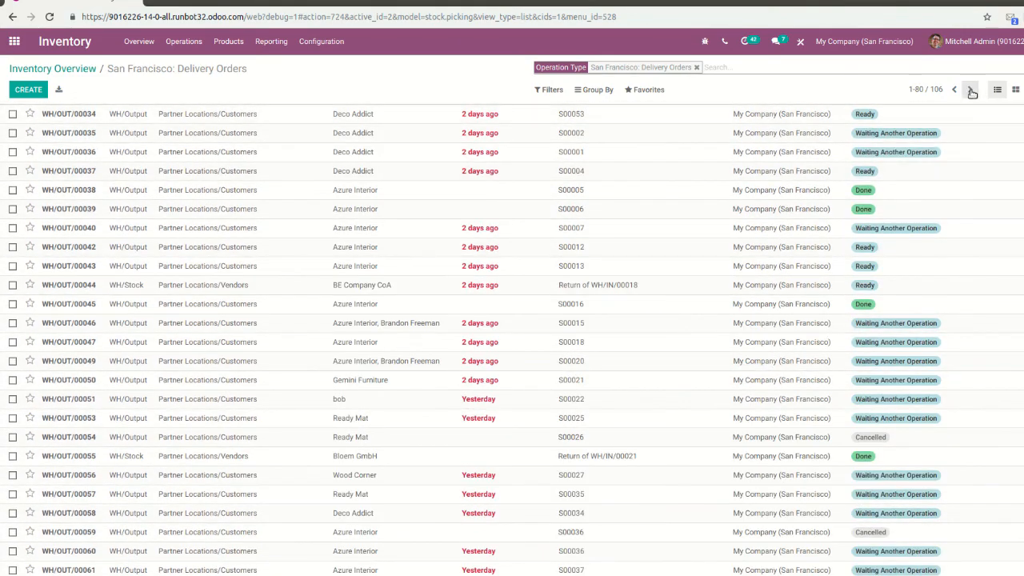
pyautogui.click(970, 90)
pyautogui.scroll(-2, 744, 274)
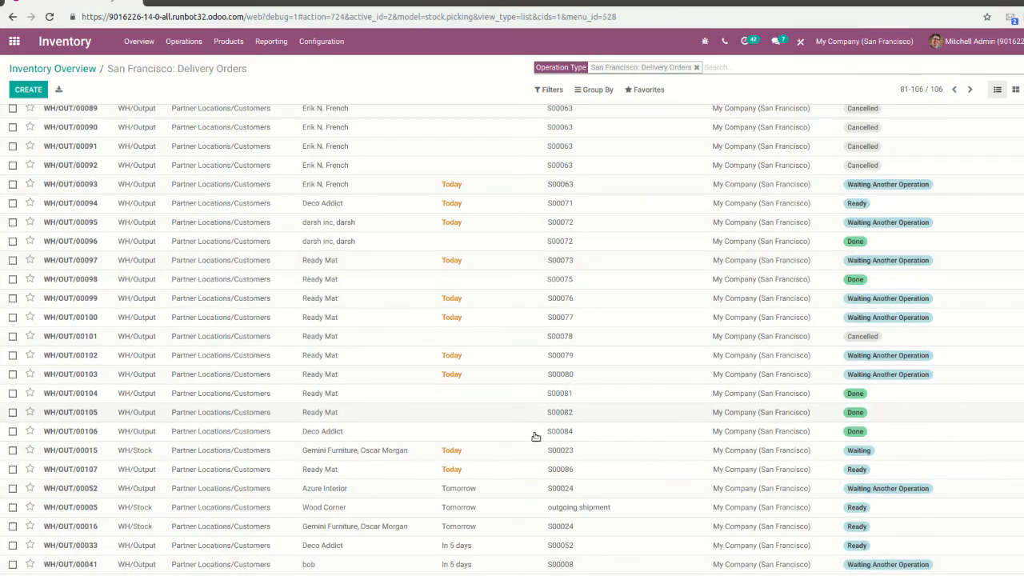
pyautogui.scroll(1, 596, 370)
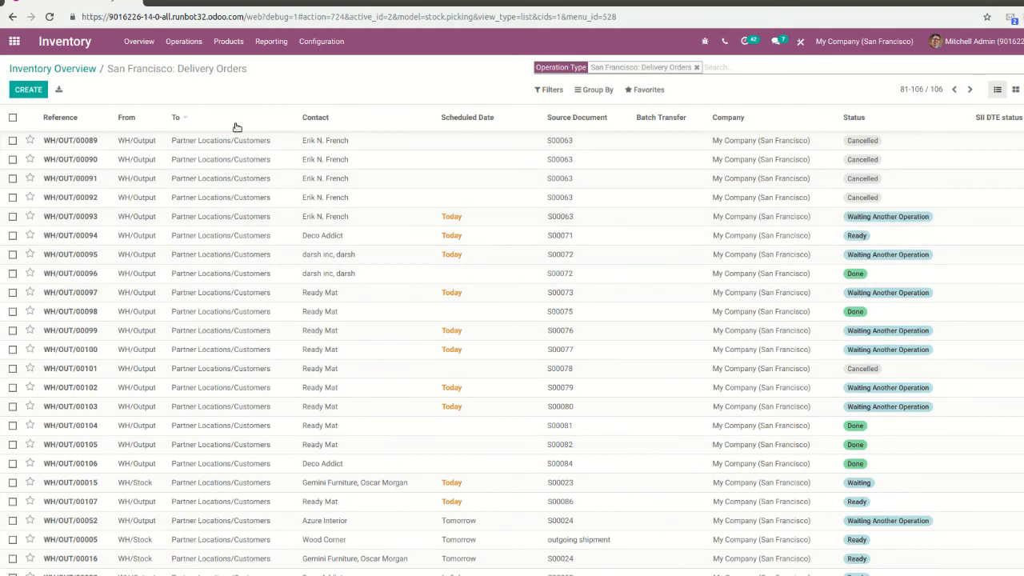
# - Switch to Manufacturing and open the most recent Electrical Table fan (Blue) order from the manufacturing orders list without the To Do filter
pyautogui.click(15, 41)
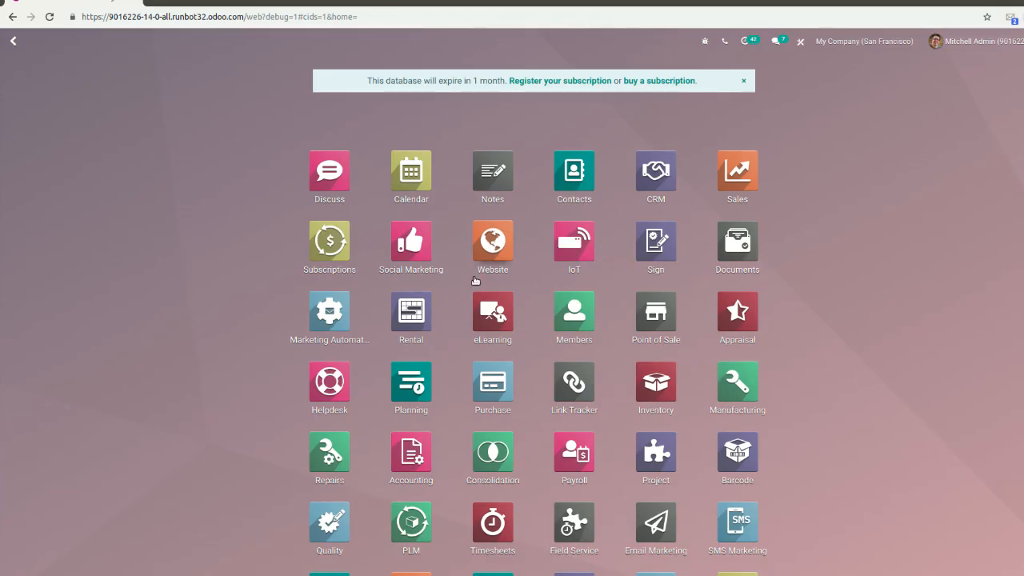
pyautogui.click(739, 377)
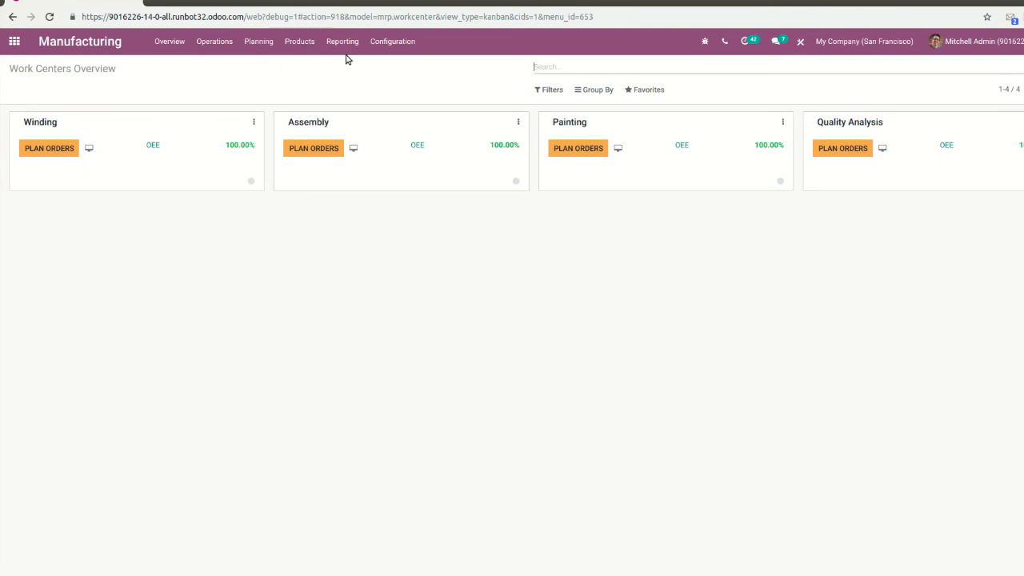
pyautogui.click(216, 43)
pyautogui.click(221, 66)
pyautogui.click(571, 68)
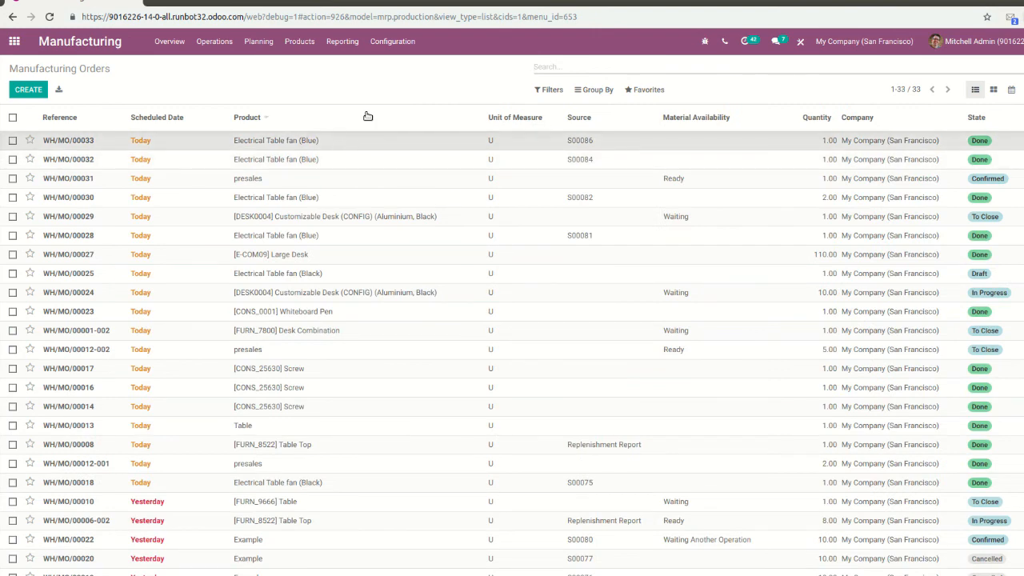
pyautogui.click(368, 139)
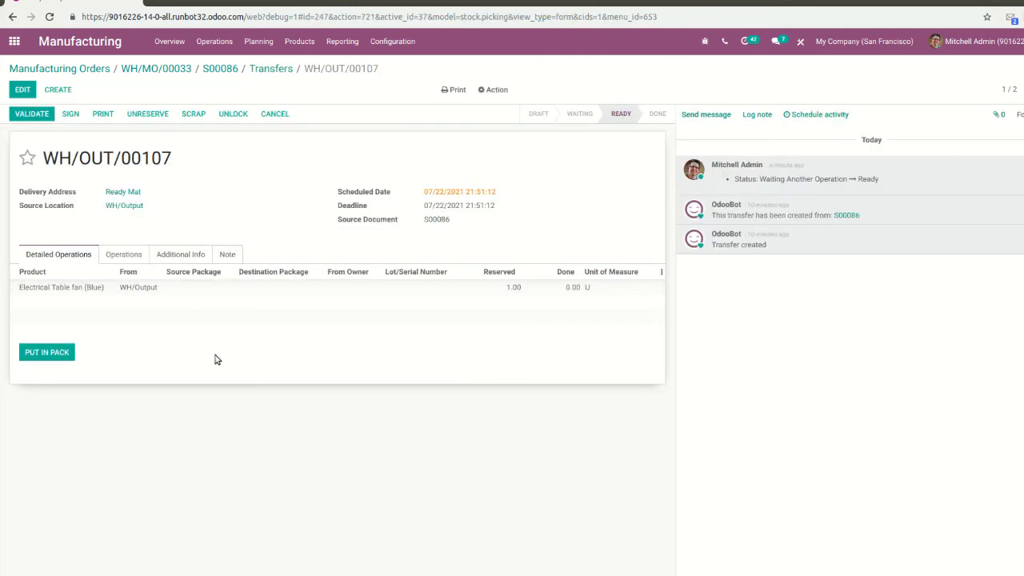
# - Check the operations of the Ready Mat delivery transfer and validate it as an immediate transfer of all quantities
pyautogui.click(128, 254)
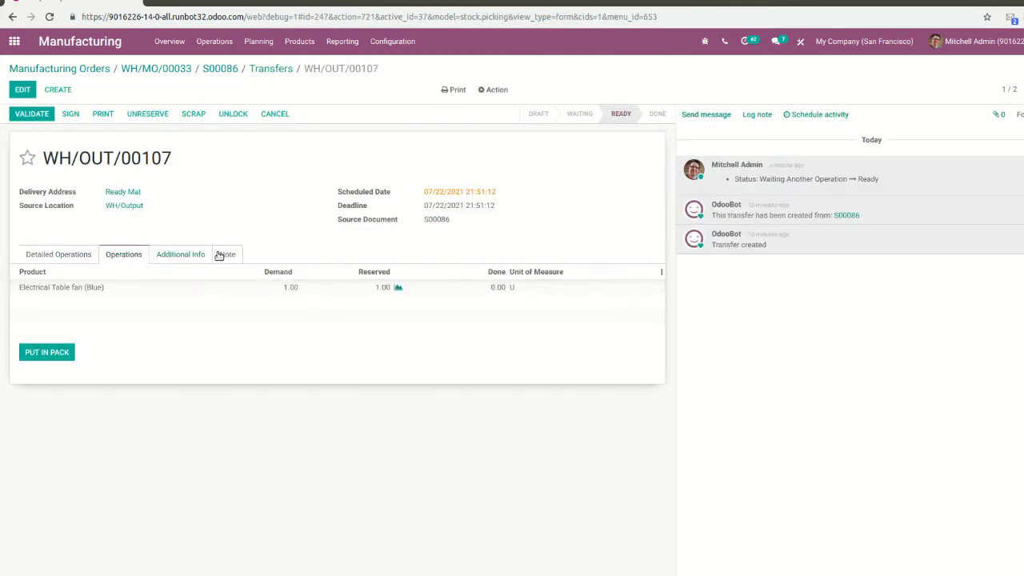
pyautogui.click(70, 256)
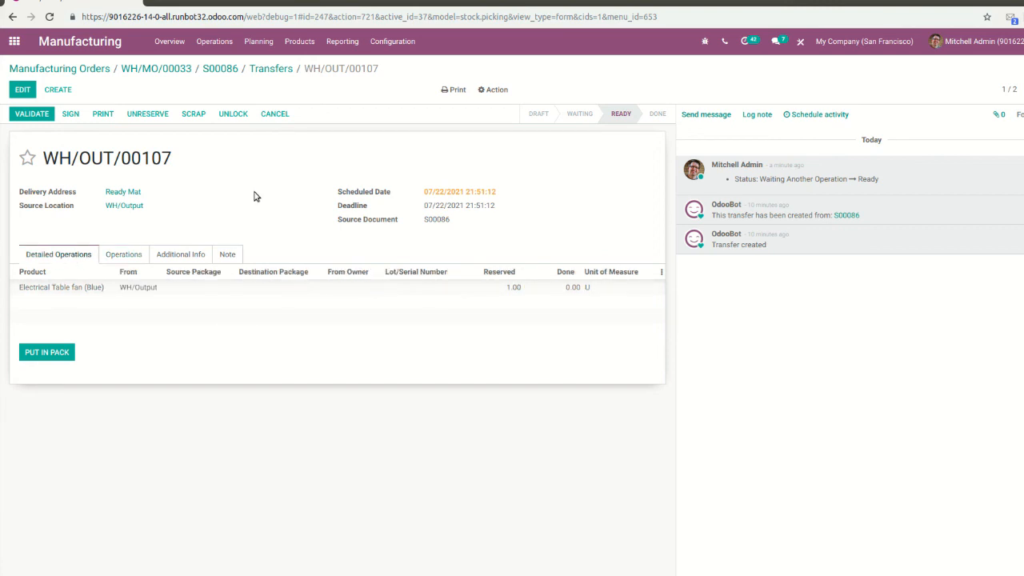
pyautogui.click(36, 115)
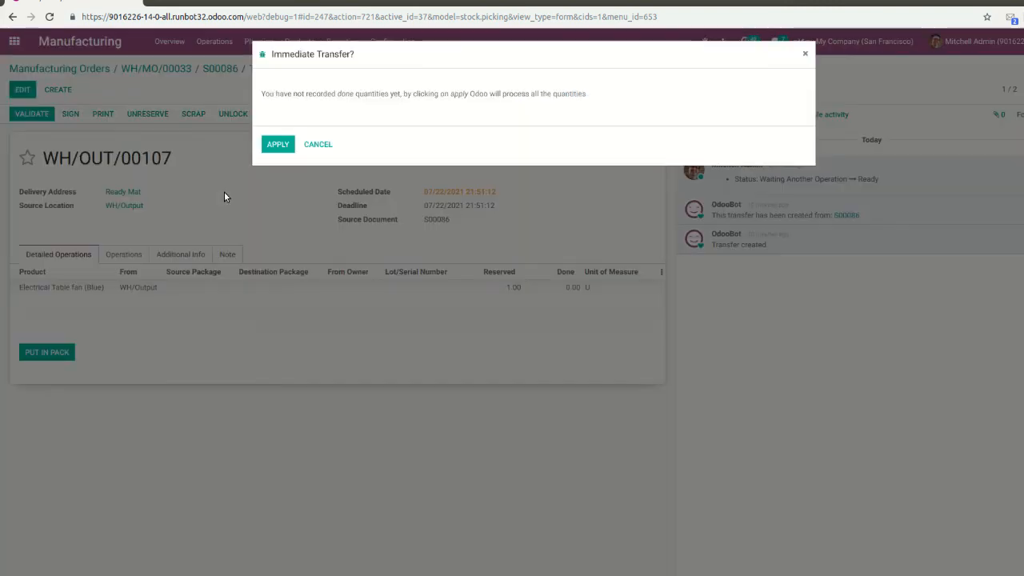
pyautogui.click(277, 146)
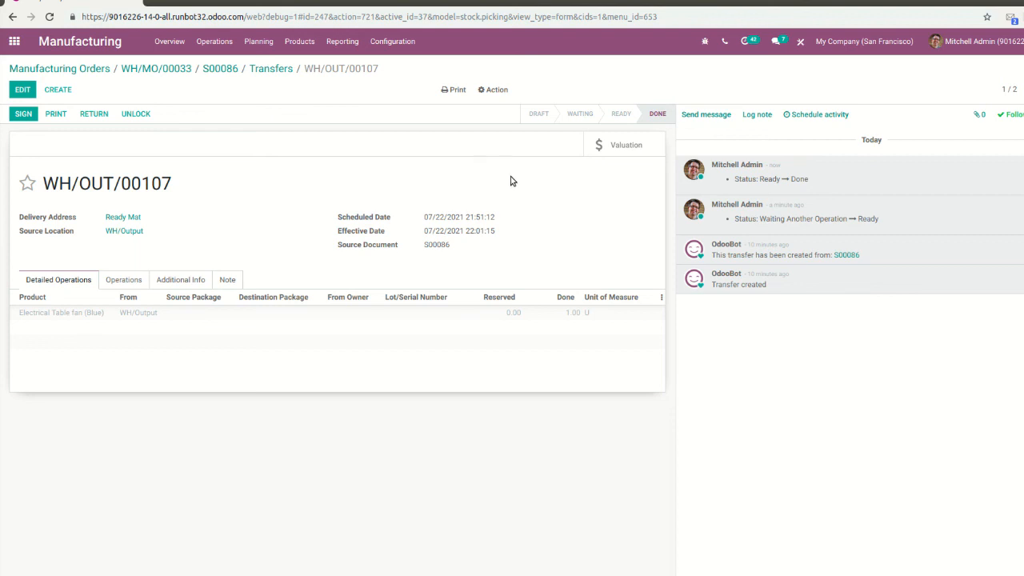
# - Create a regular invoice from the table fan's sales order and confirm the draft invoice
pyautogui.click(220, 68)
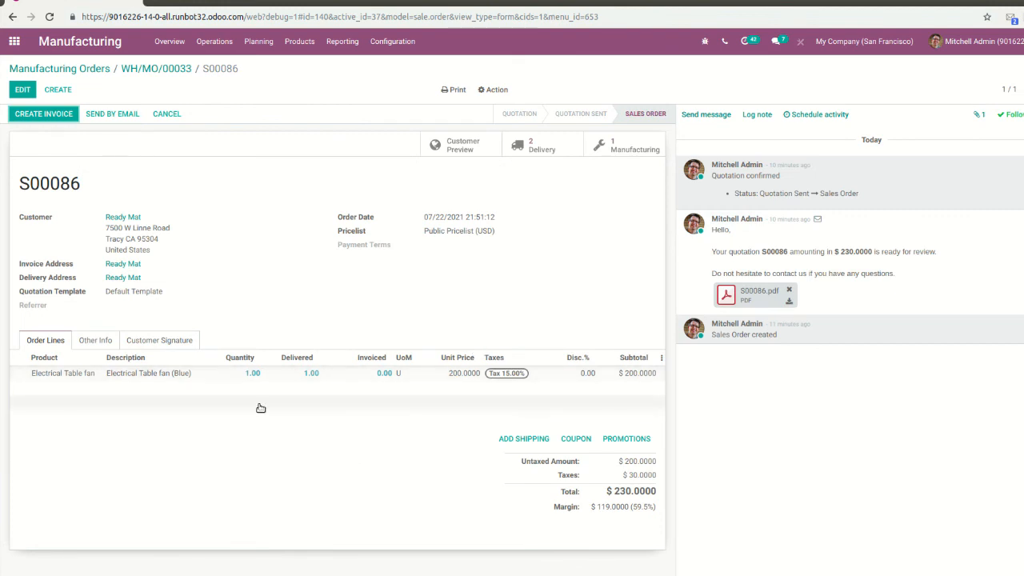
pyautogui.moveTo(301, 361)
pyautogui.click(53, 116)
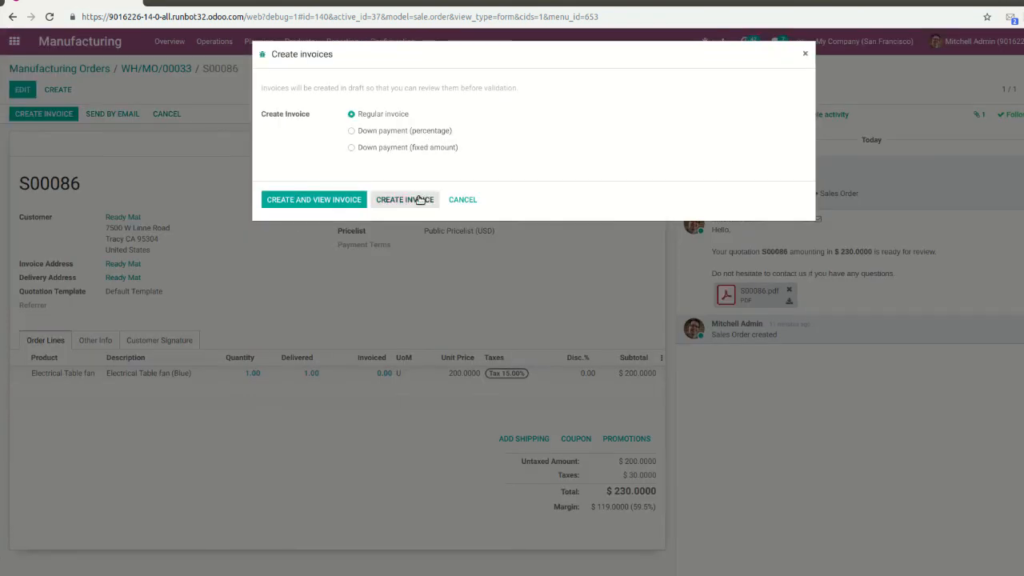
pyautogui.click(352, 200)
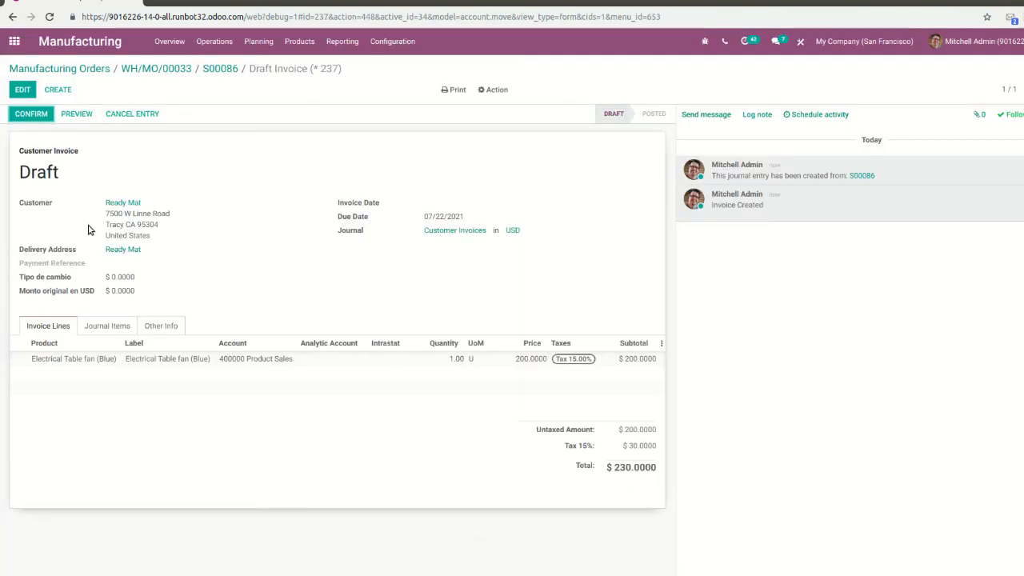
pyautogui.click(36, 116)
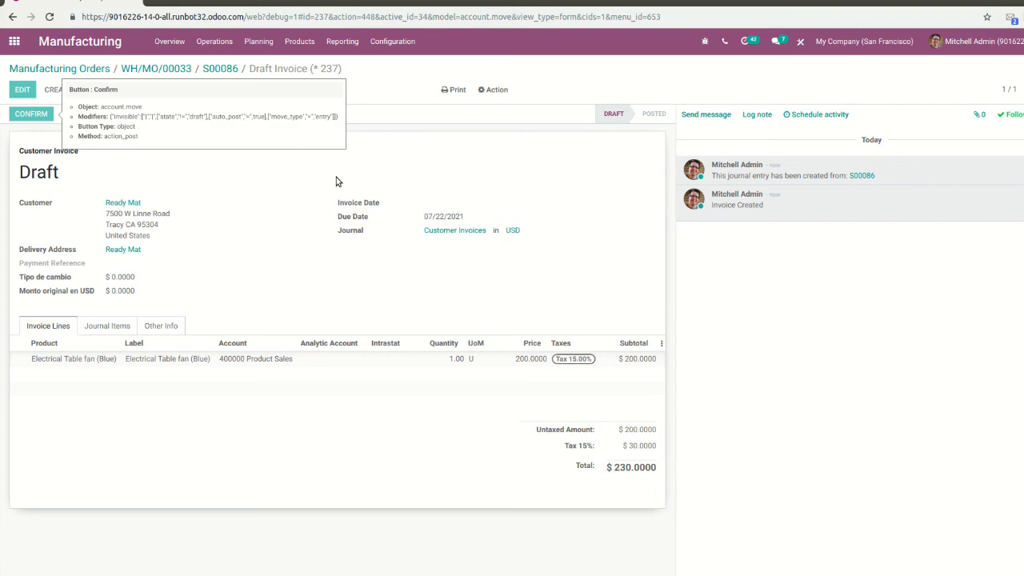